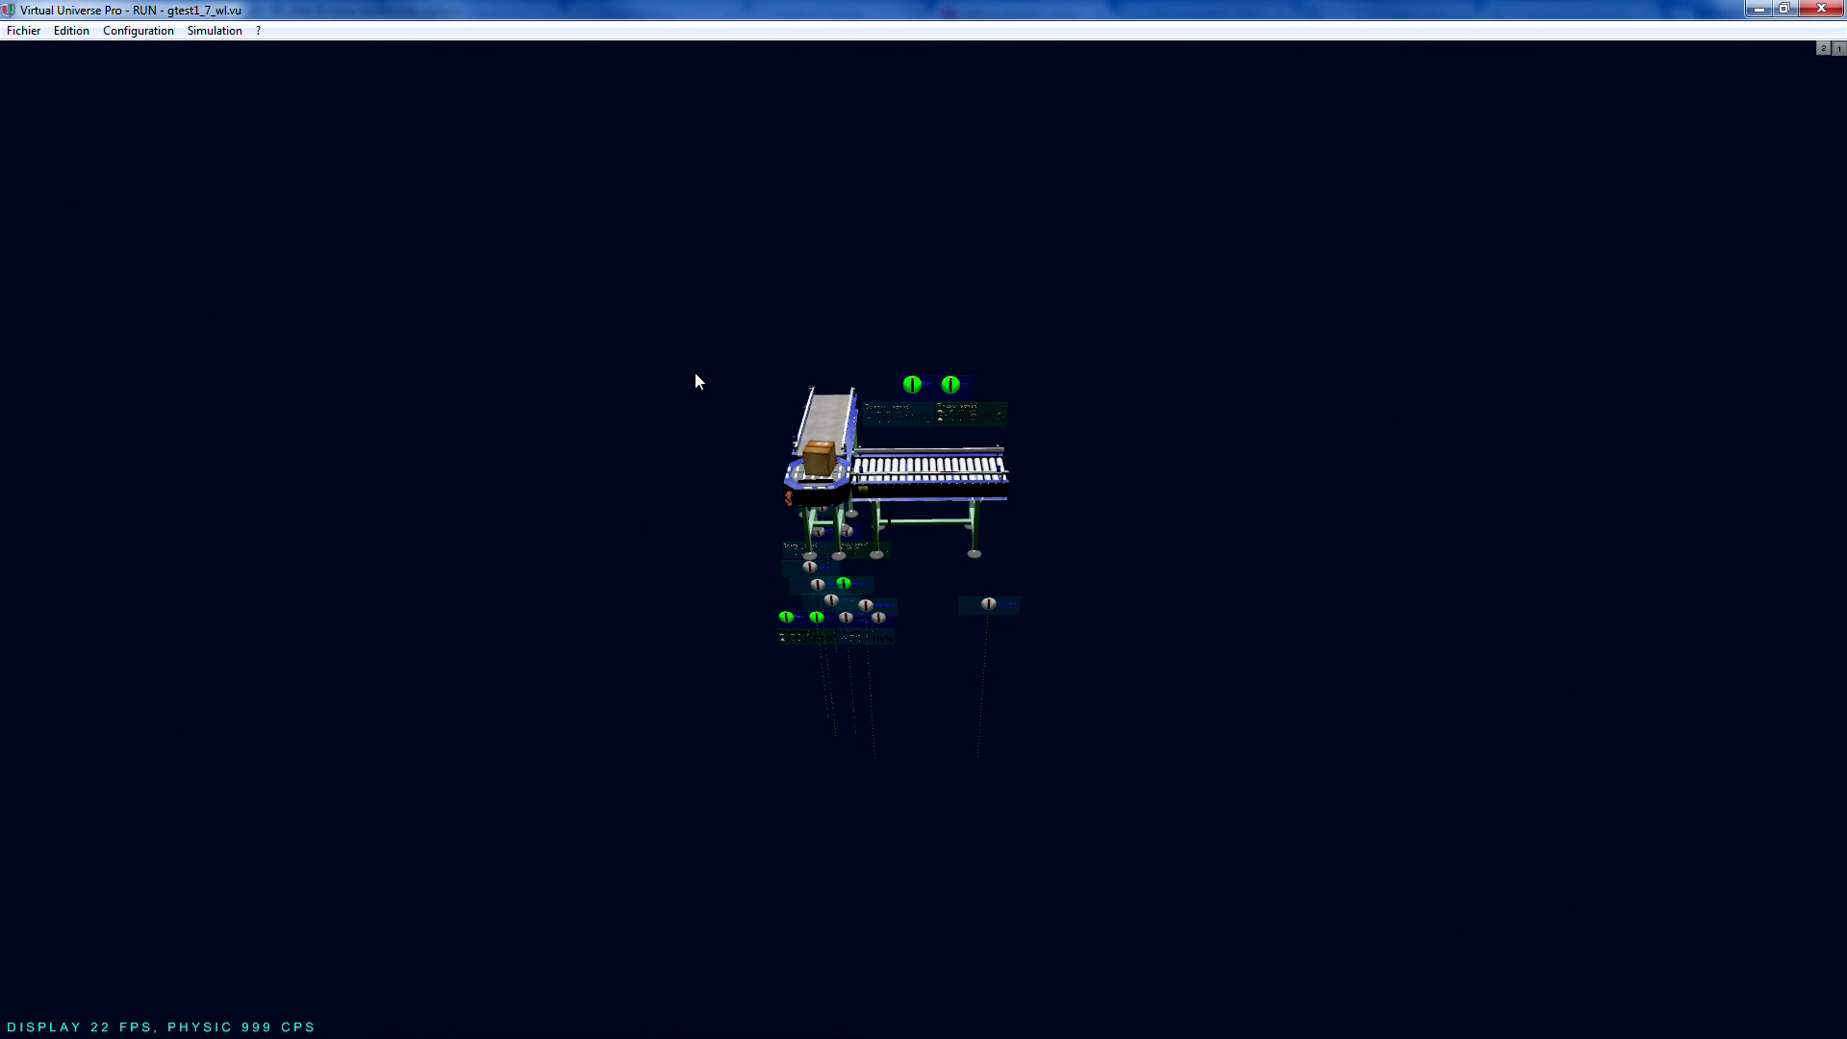
Stop the conveyor simulation from the Simulation menu and zoom in on the conveyor model
click(214, 30)
click(211, 49)
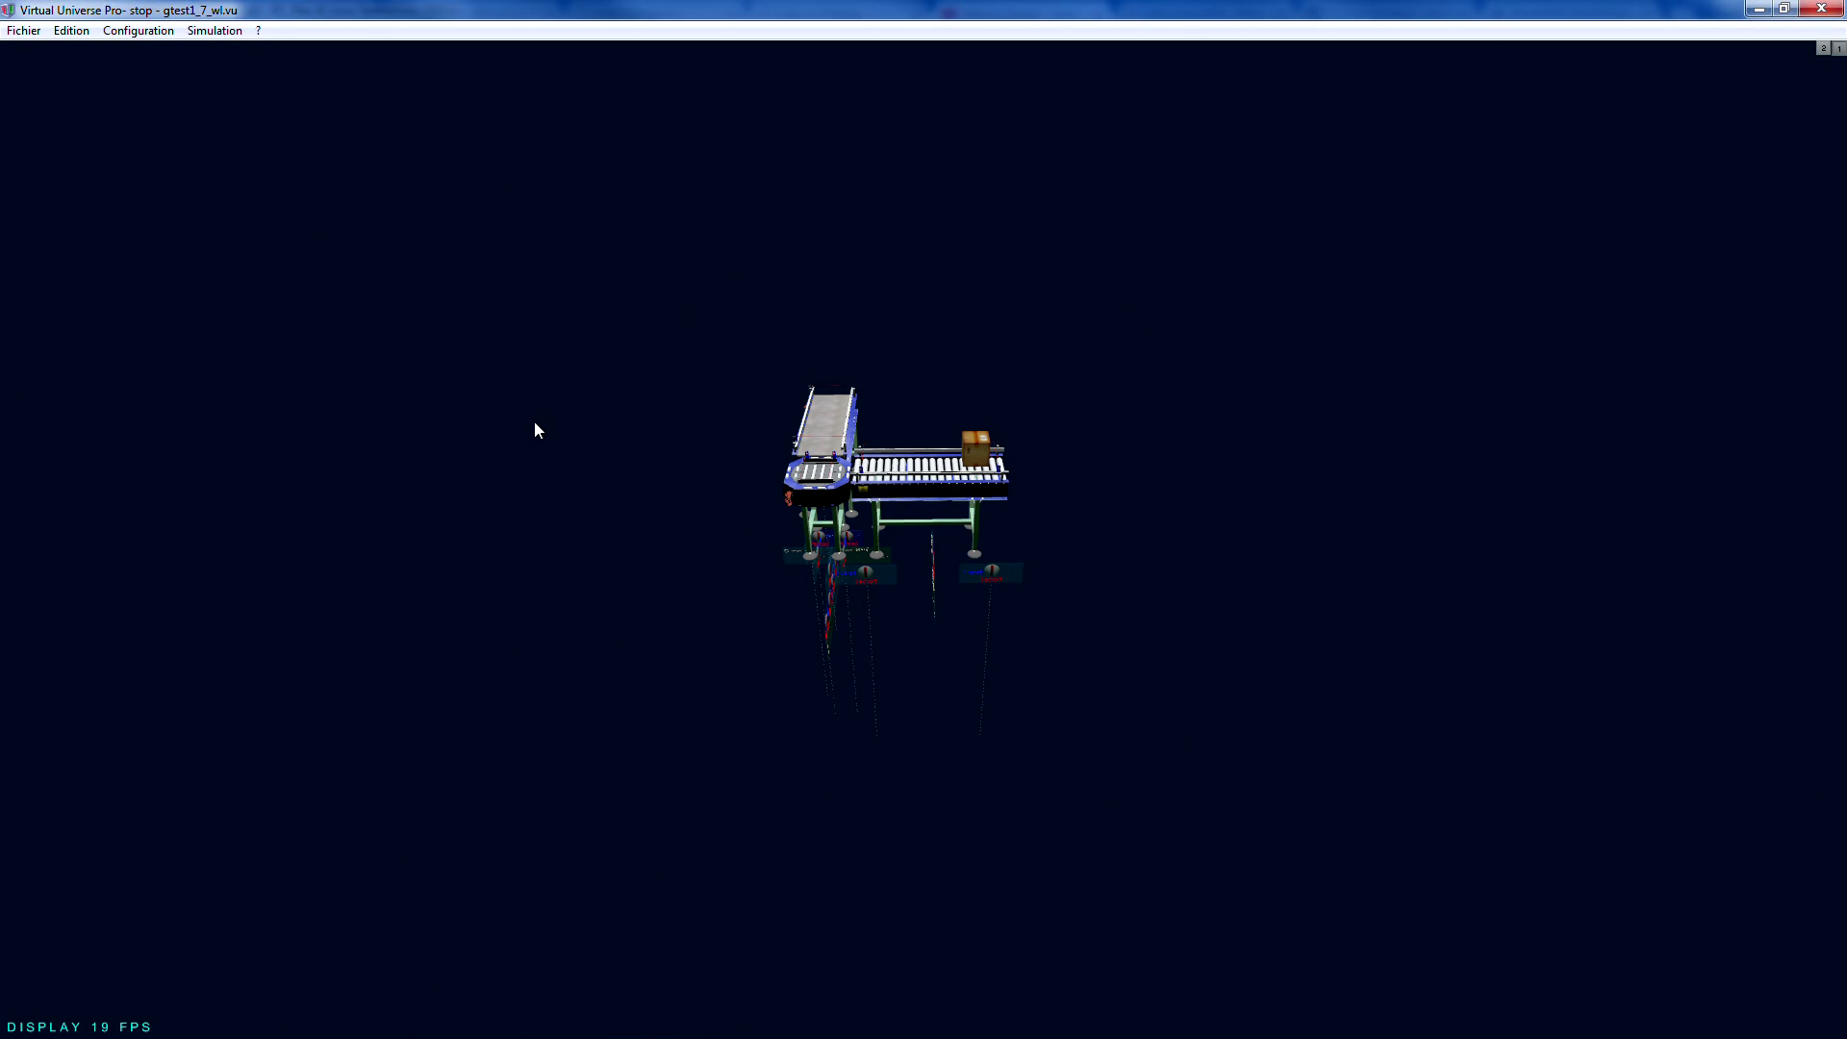
scroll(534, 422, up, 3)
scroll(517, 422, up, 2)
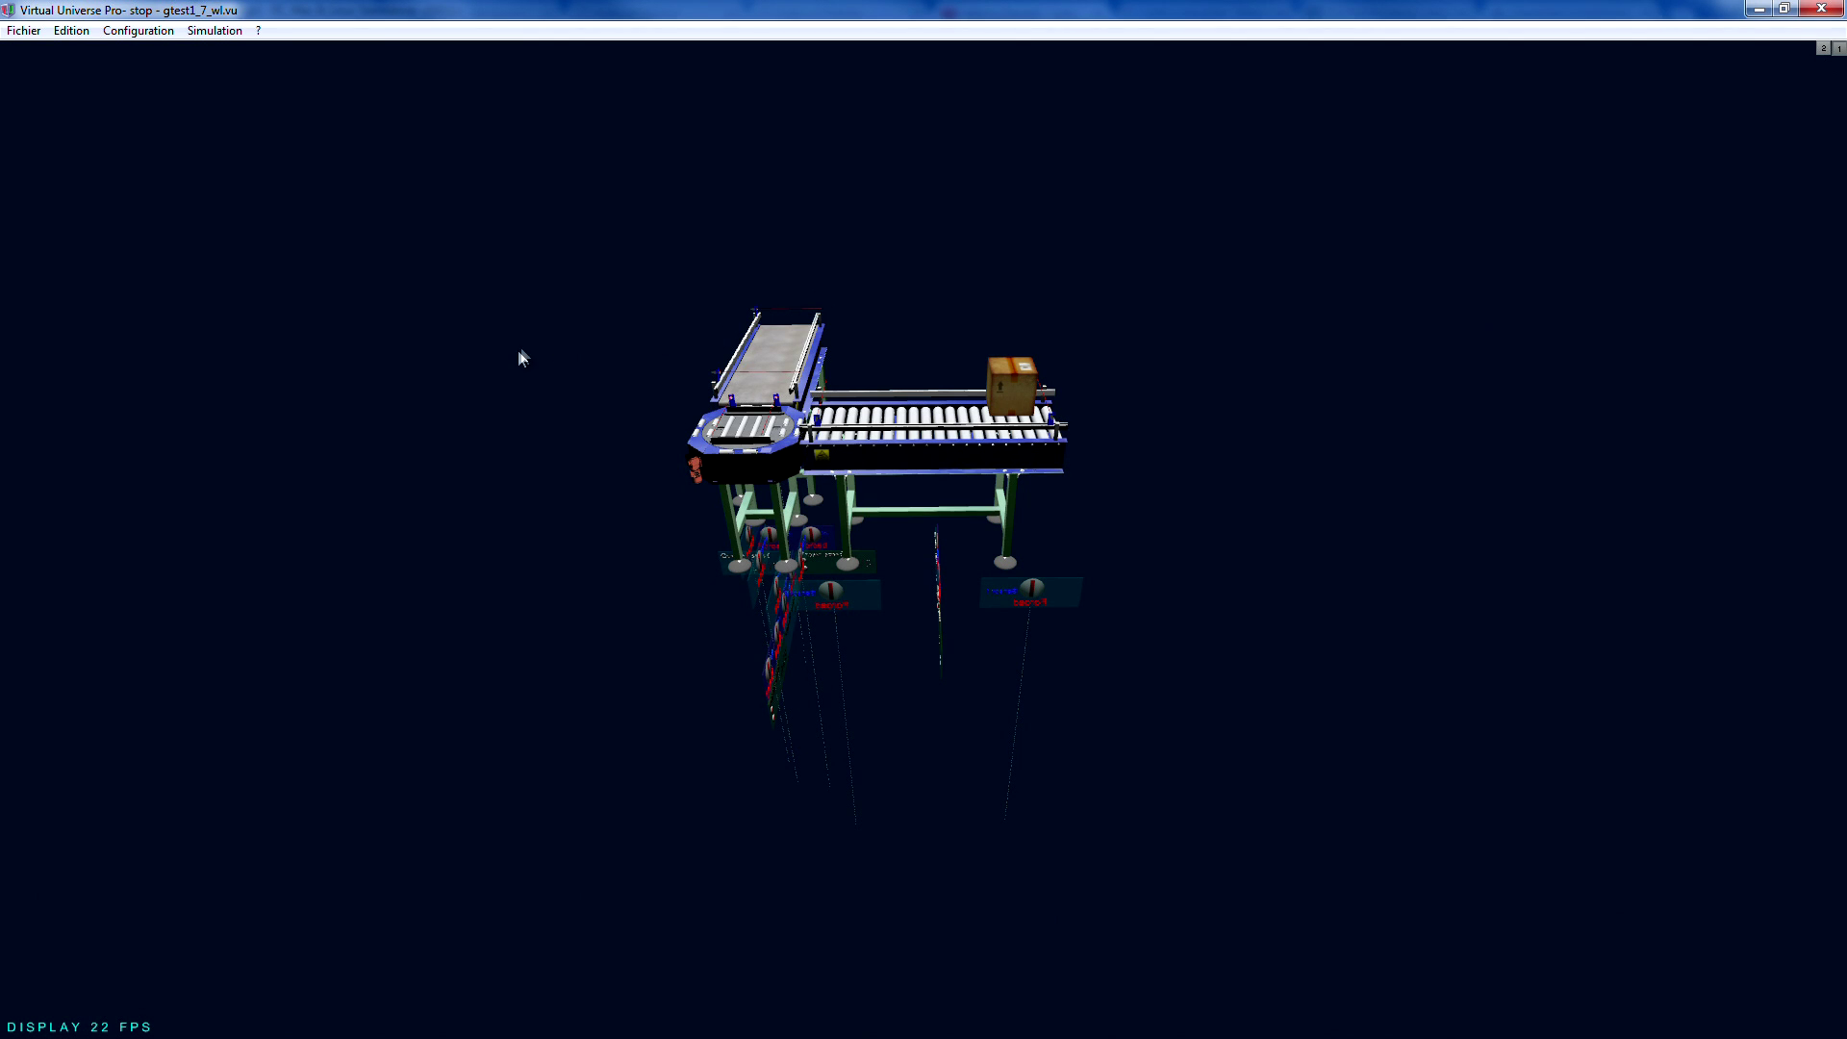
scroll(497, 360, up, 1)
scroll(497, 363, up, 2)
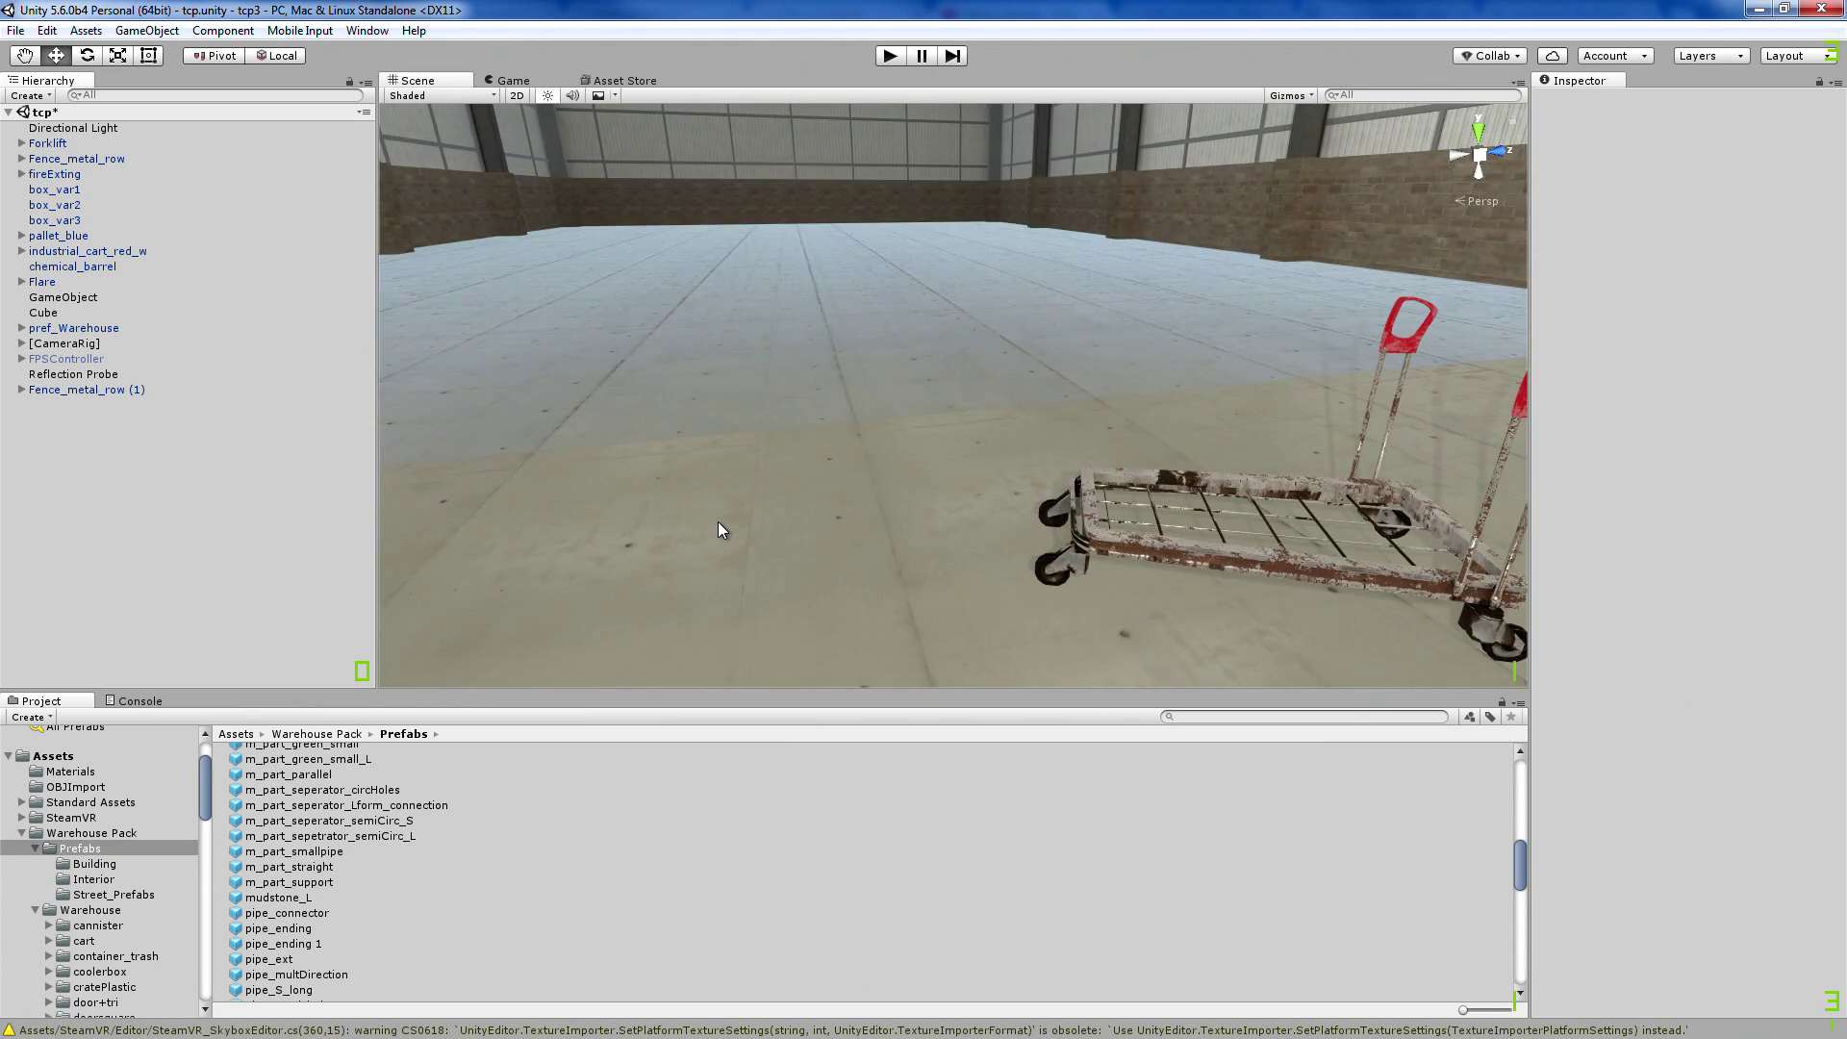
Orbit and zoom toward the forklift and fences, then bring up the GameObject menu
scroll(717, 521, down, 10)
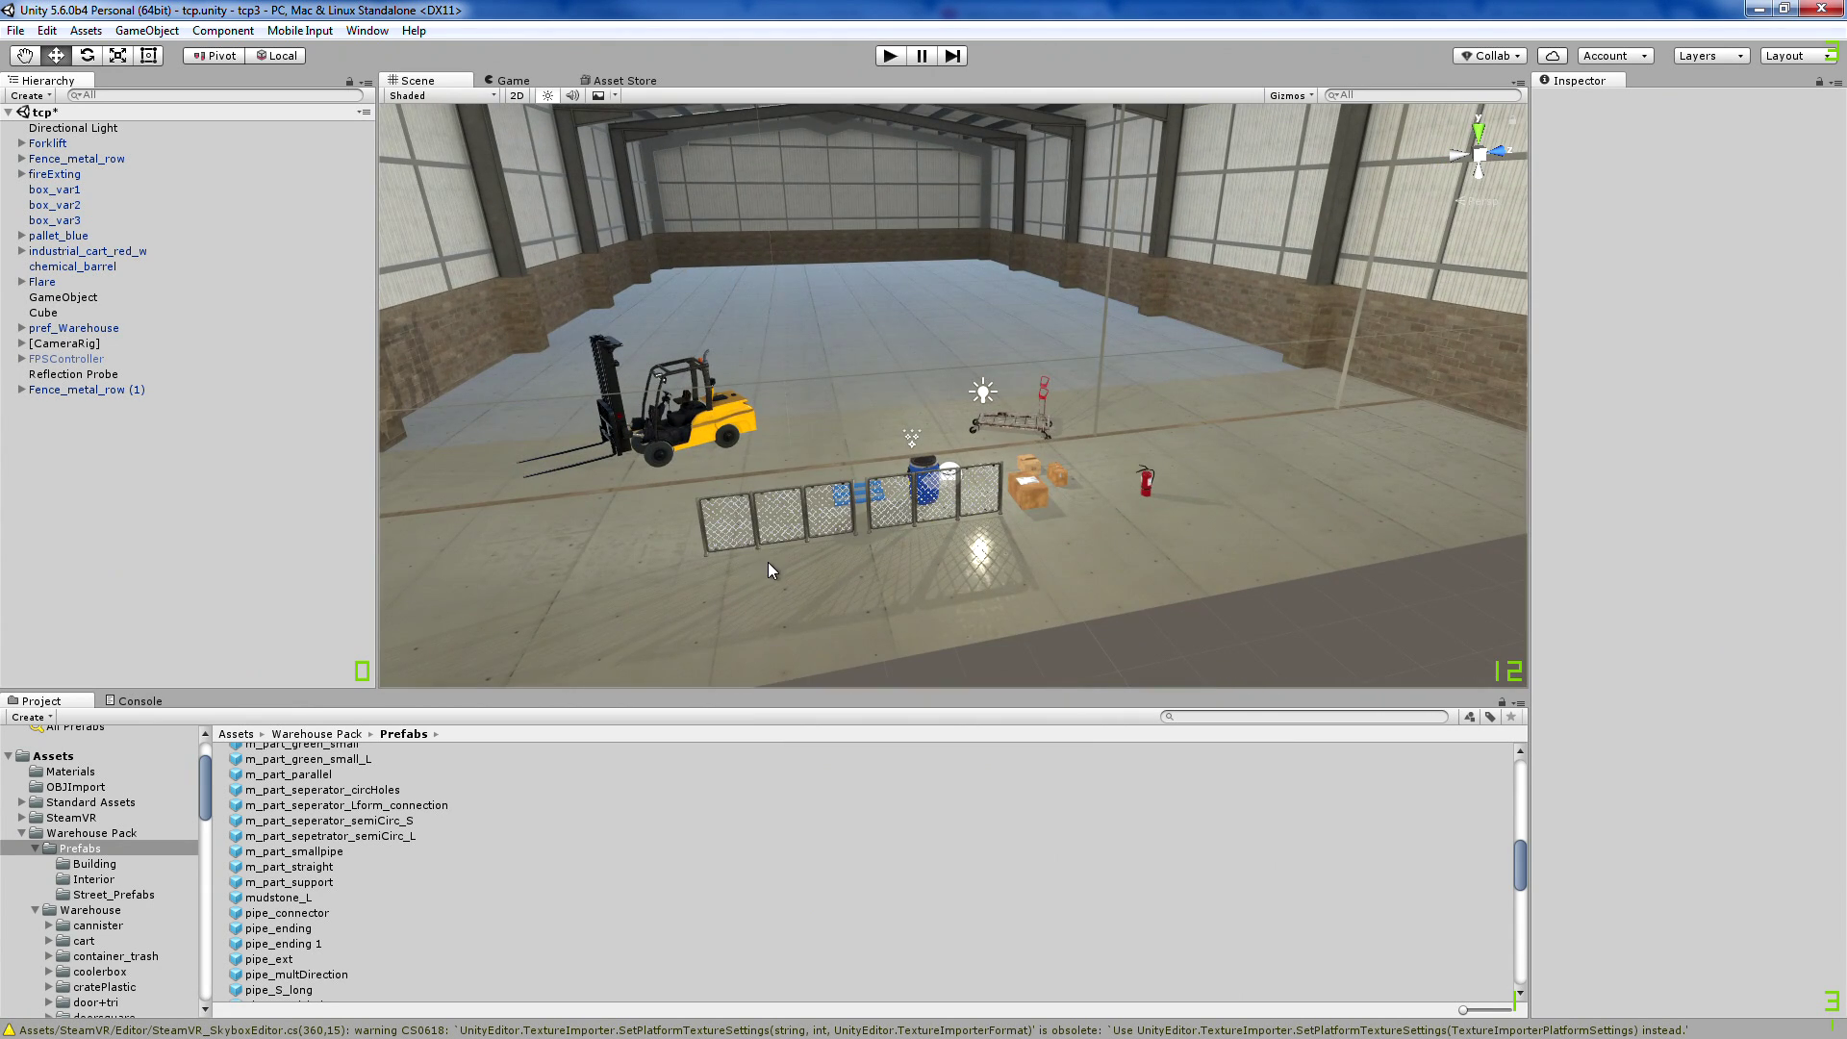
right_drag(768, 562, 766, 535)
scroll(766, 535, up, 5)
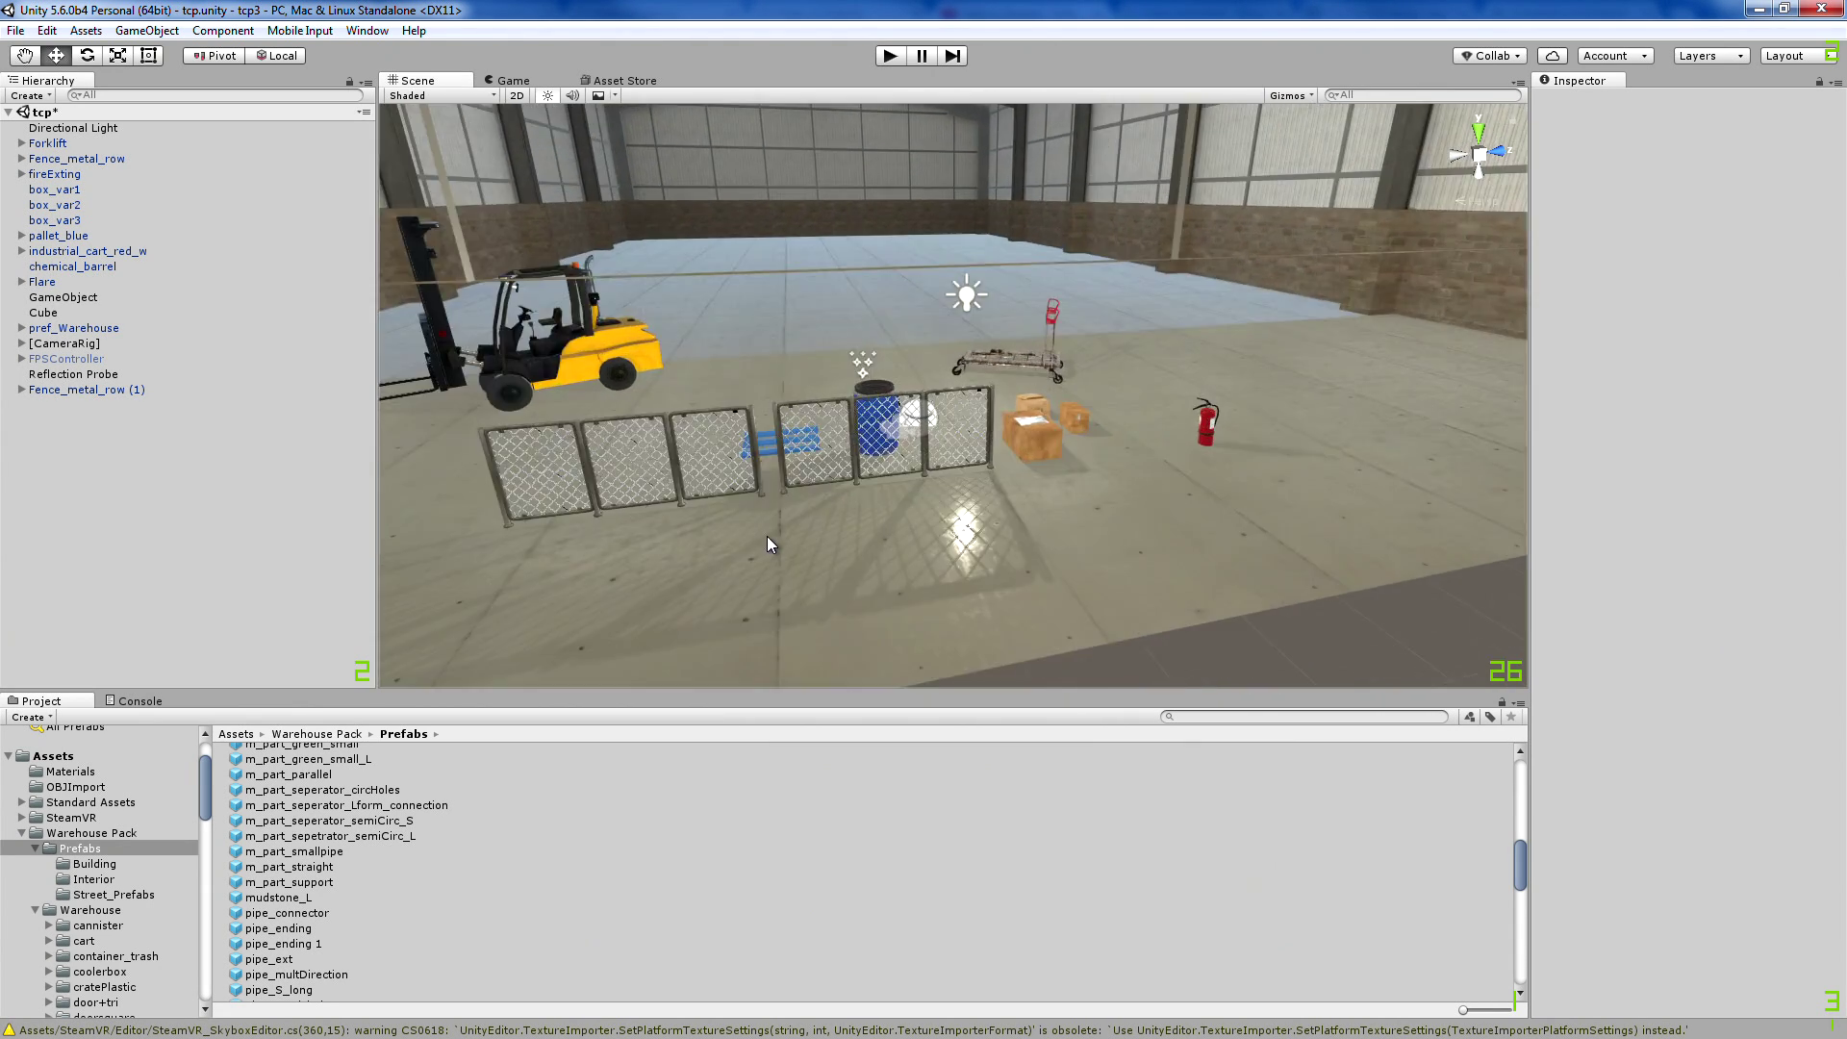
right_drag(743, 533, 795, 552)
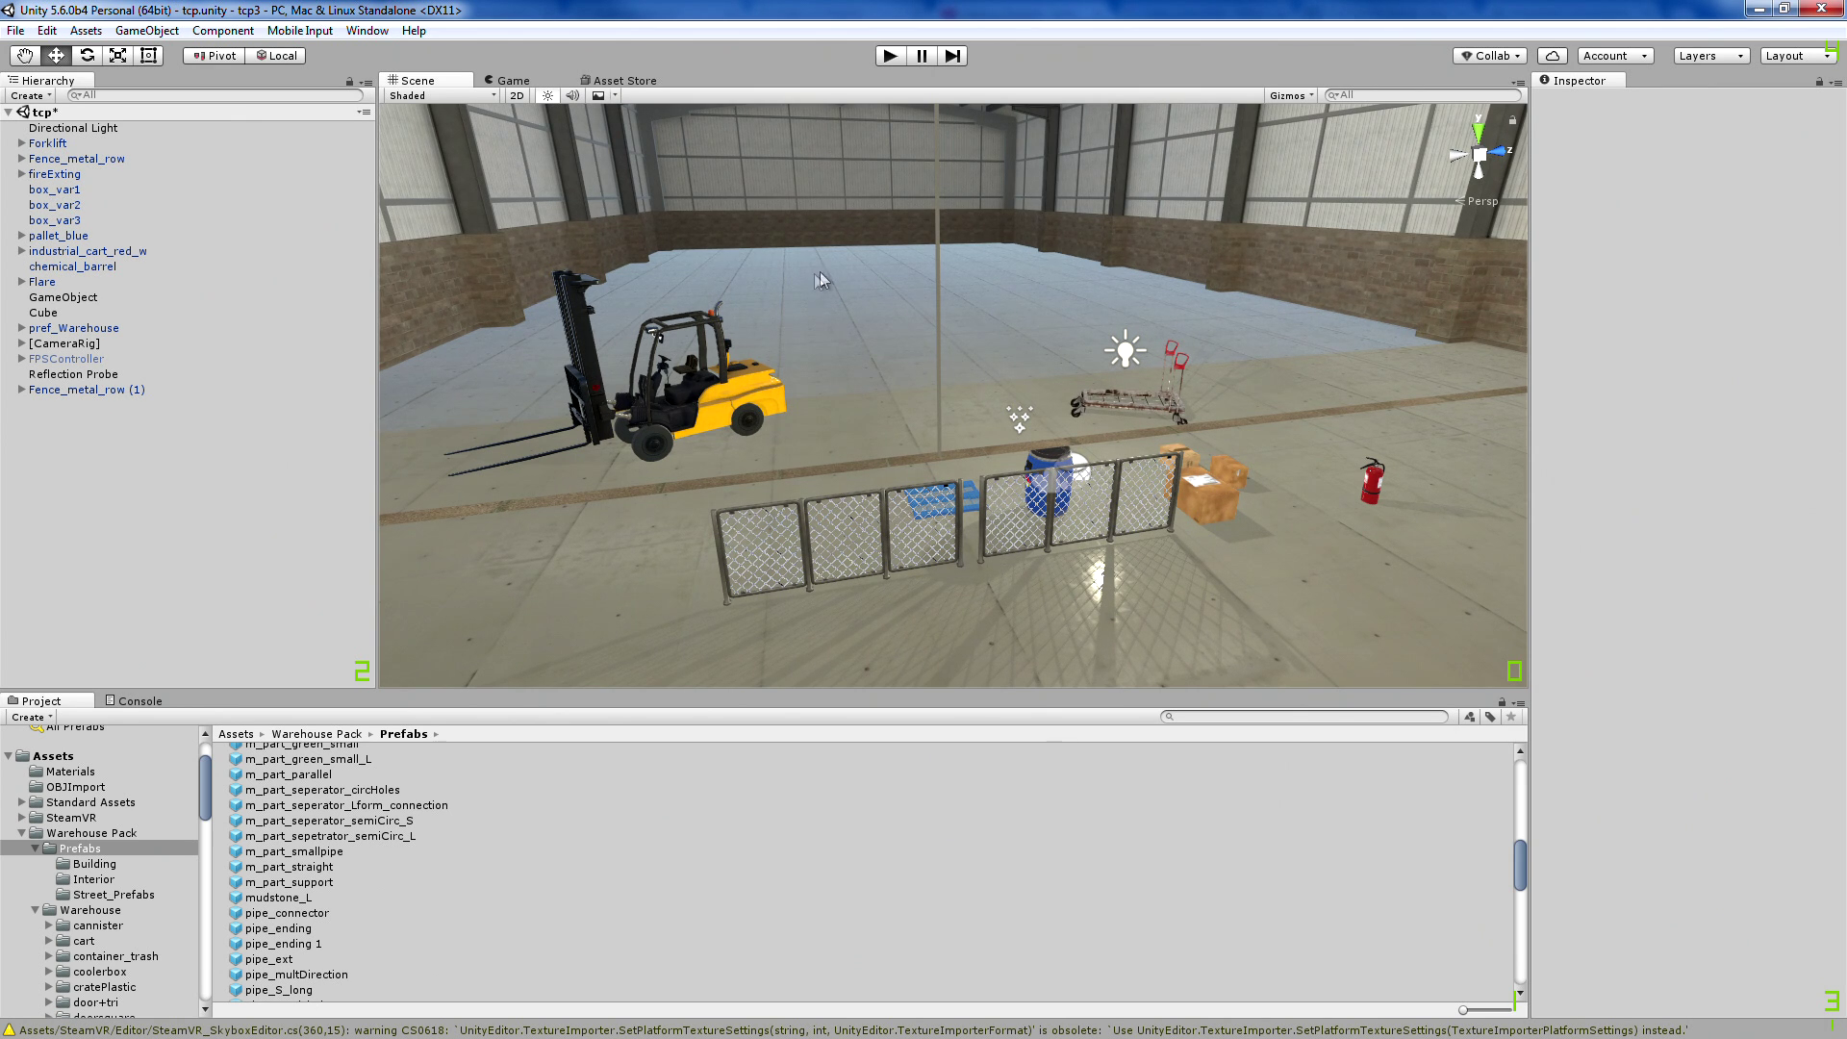
right_drag(844, 304, 816, 303)
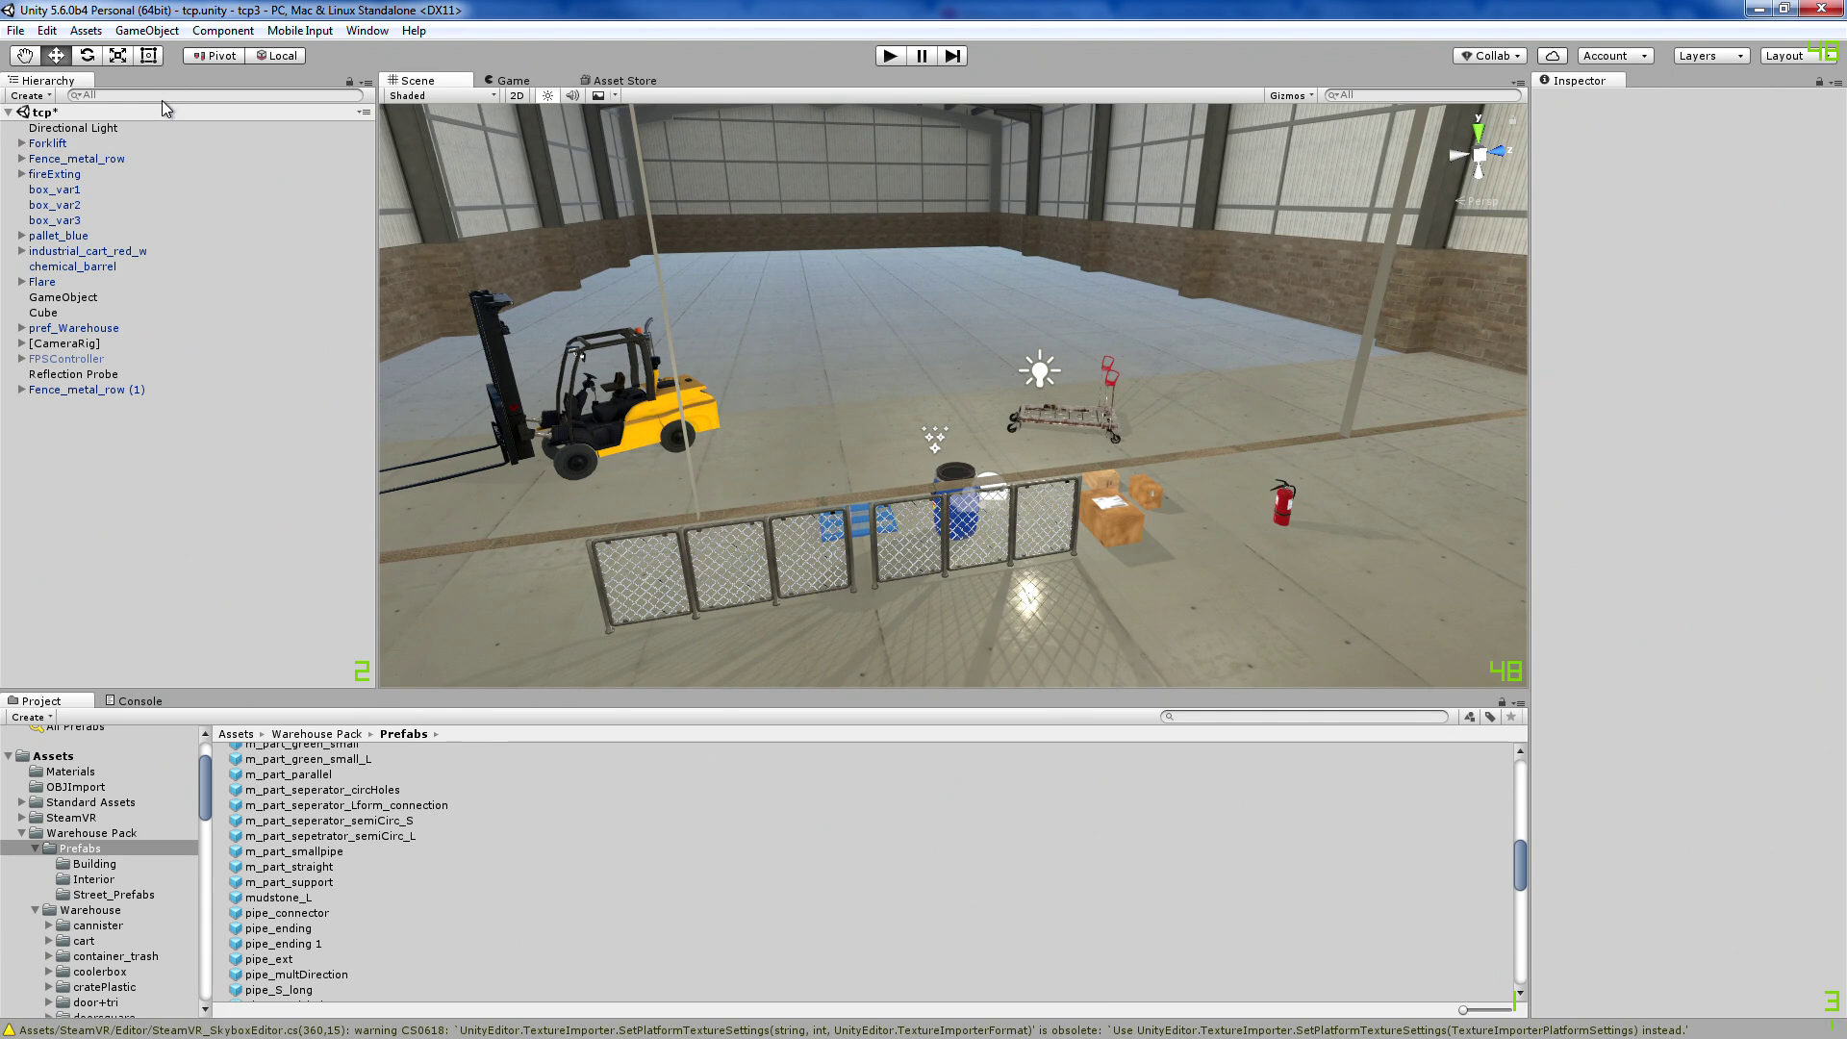
click(148, 30)
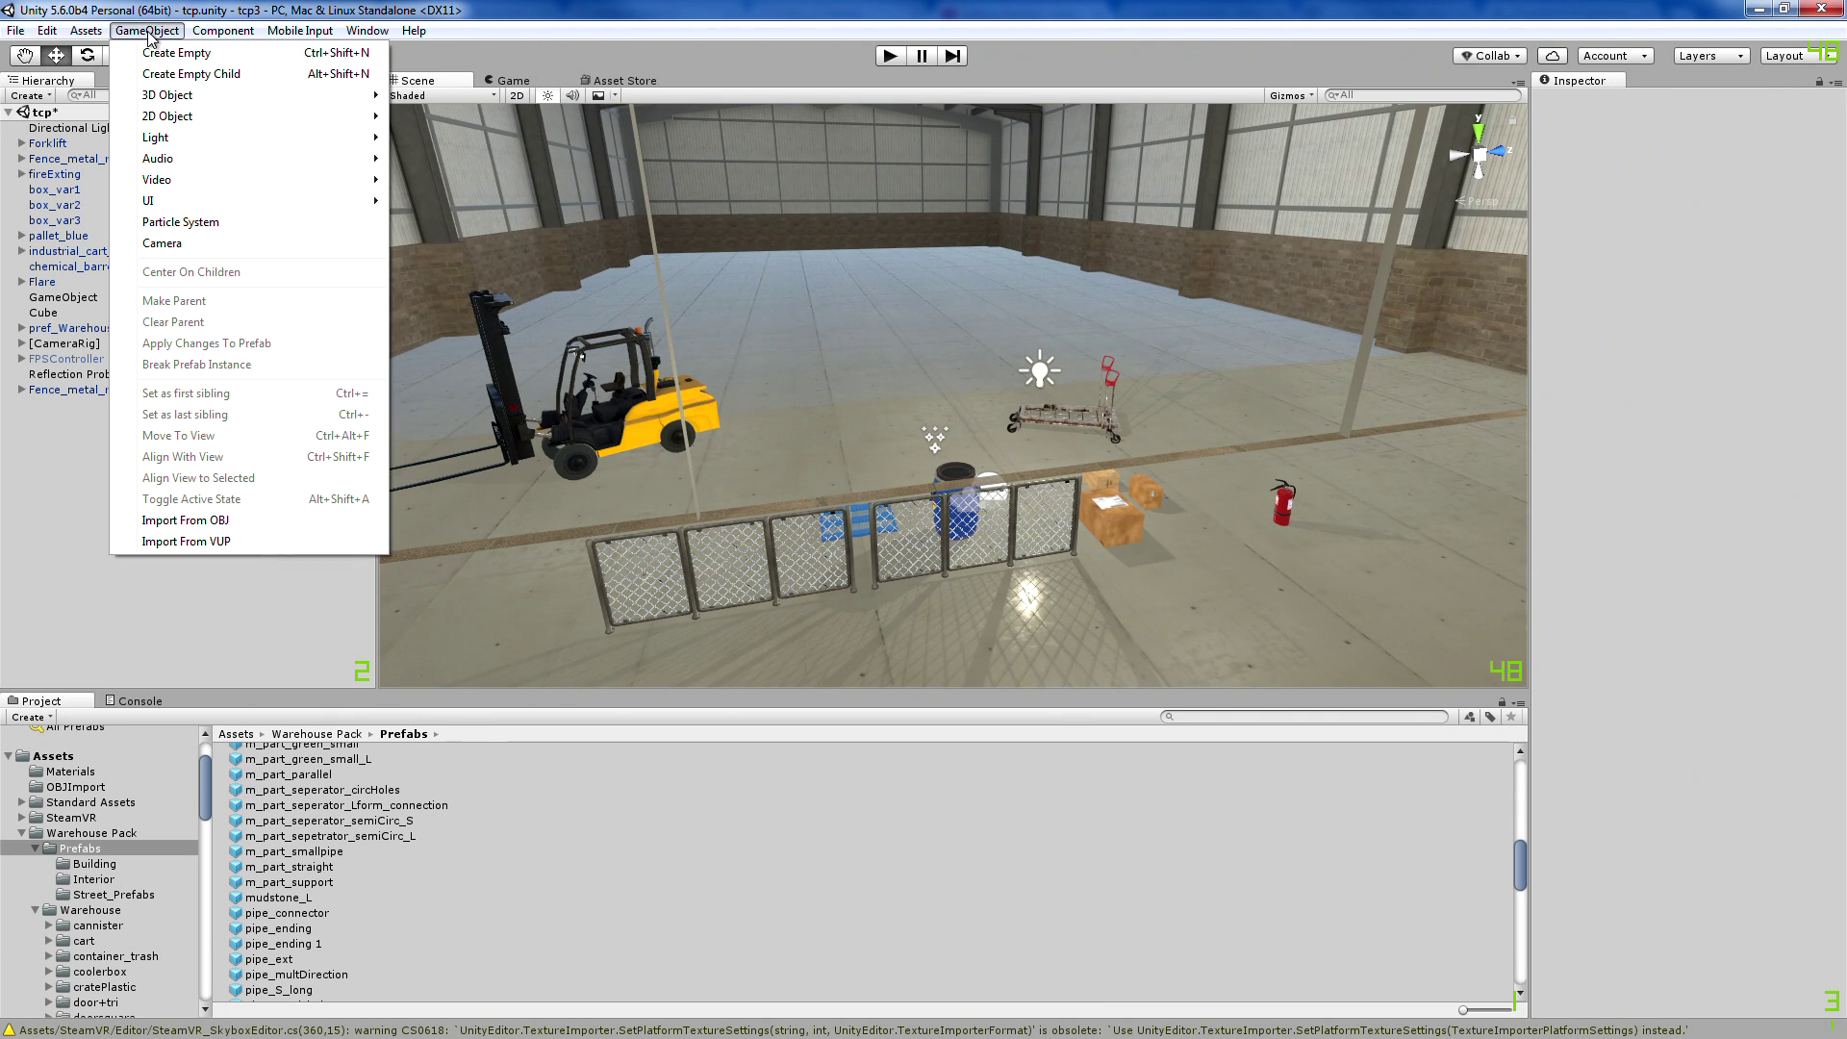
Choose Import From VUP to add the conveyor as a vup object
click(186, 542)
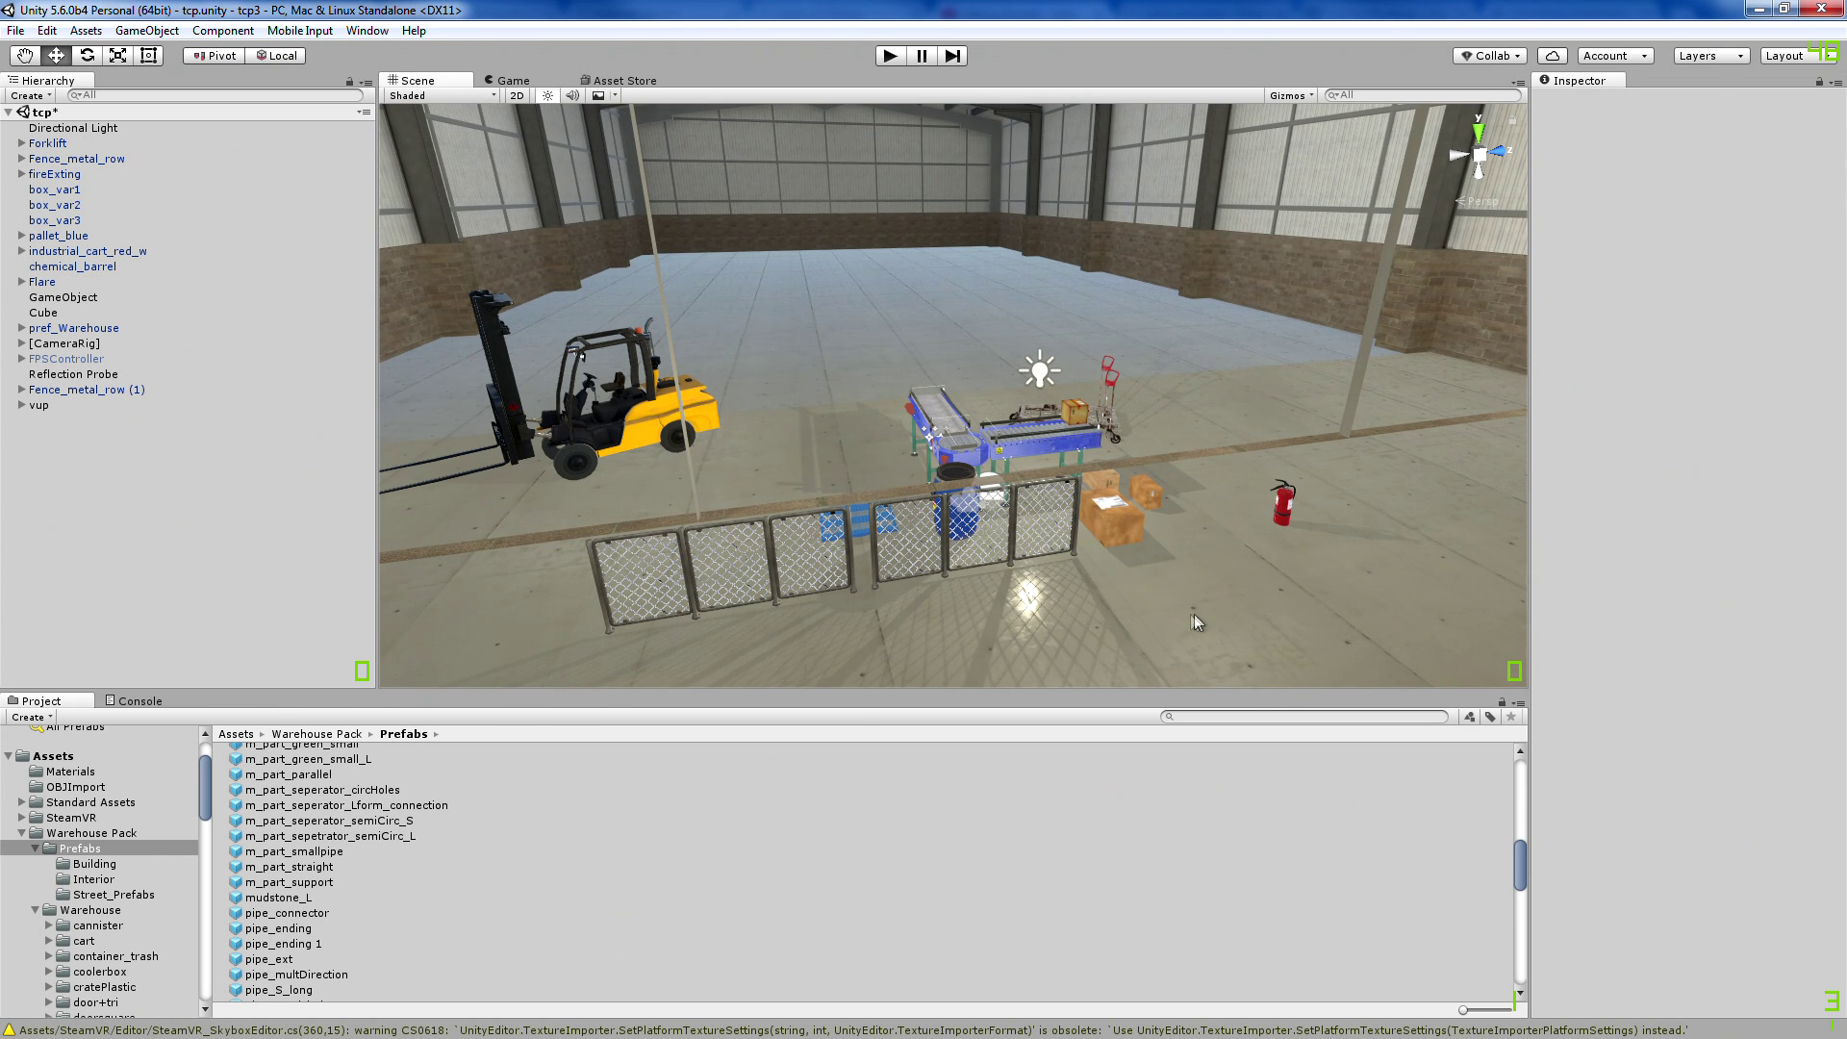
alt+drag(1163, 621, 902, 601)
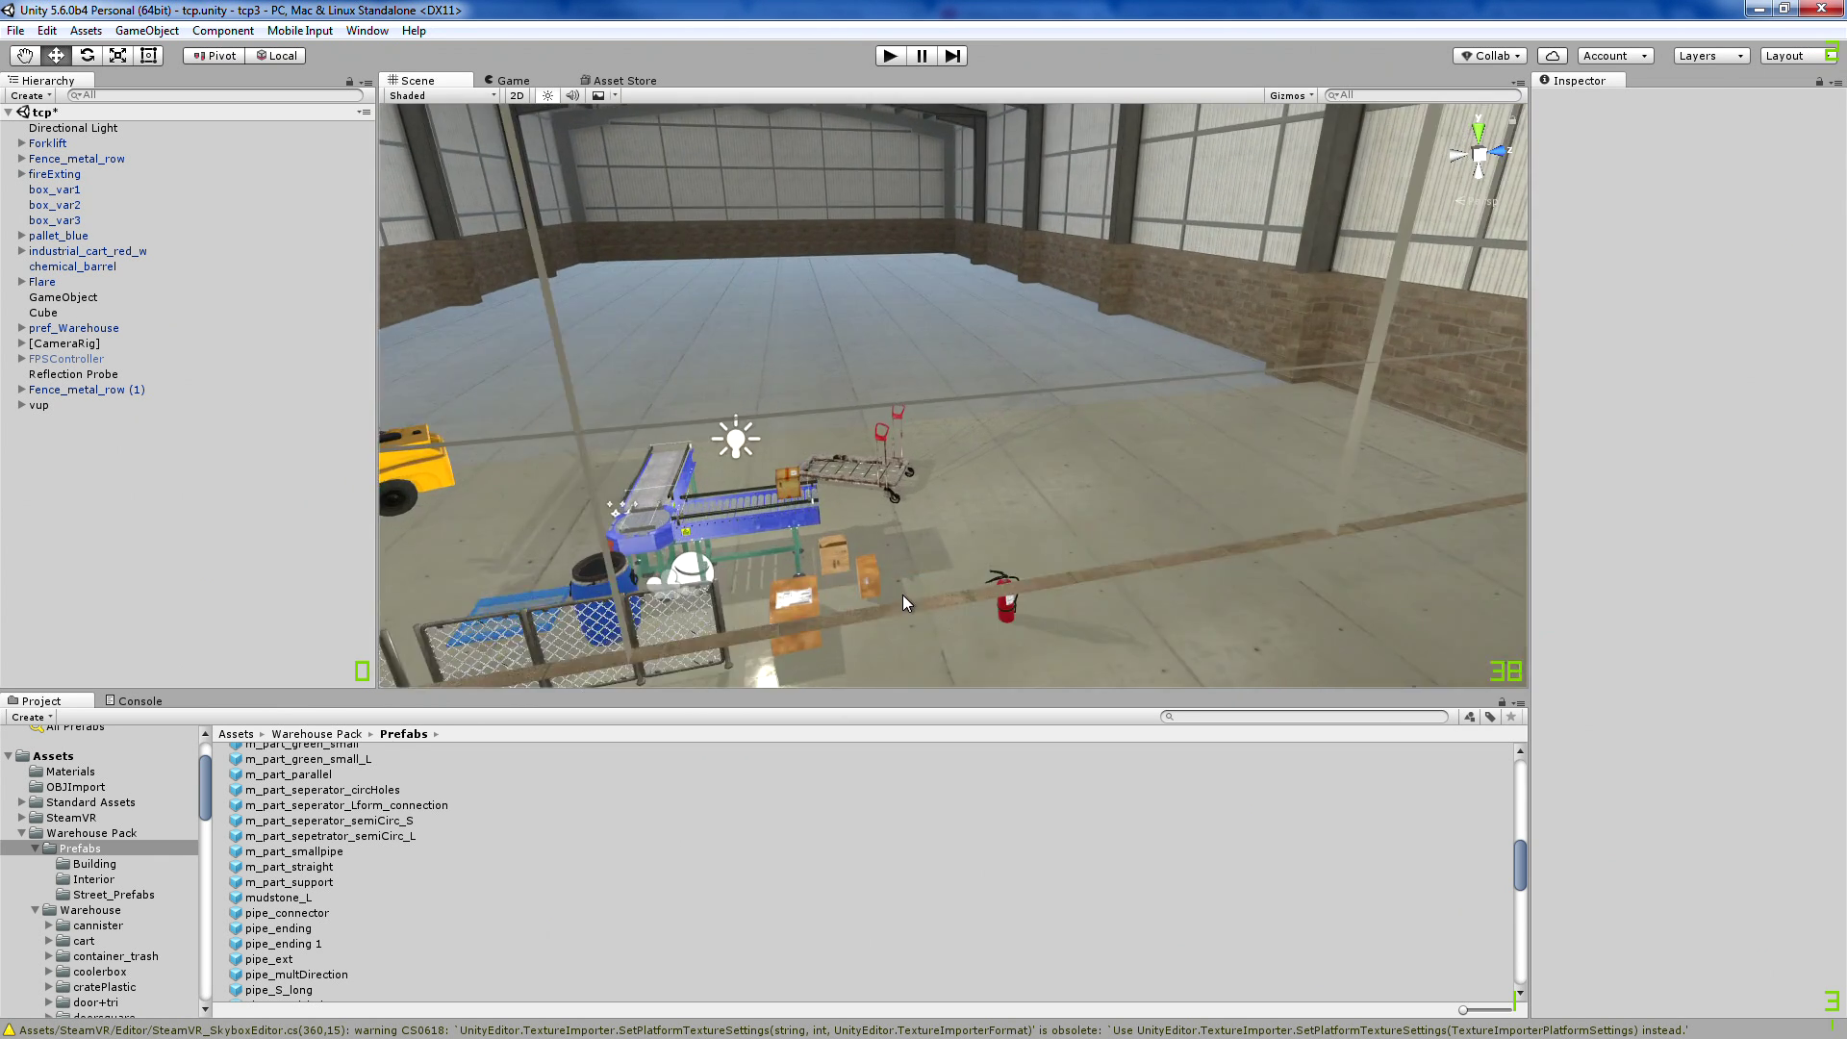
scroll(902, 595, up, 2)
scroll(828, 573, up, 4)
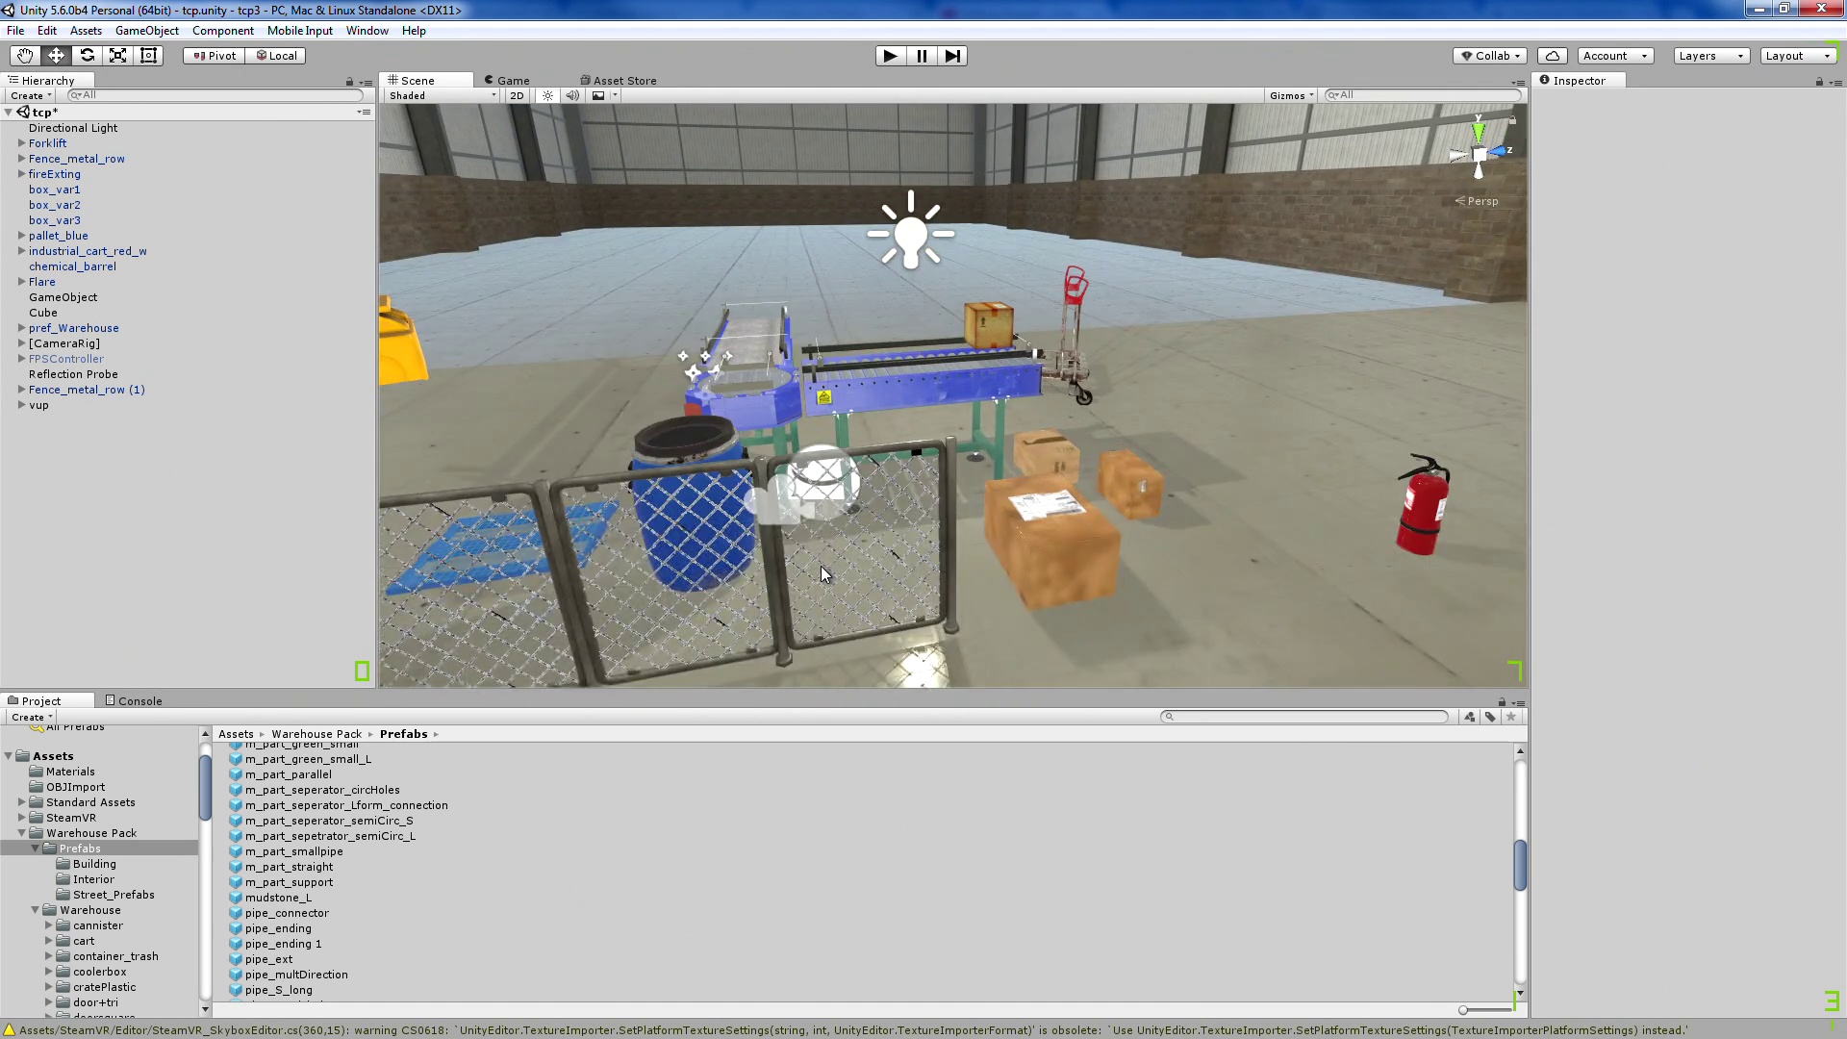
scroll(822, 566, up, 2)
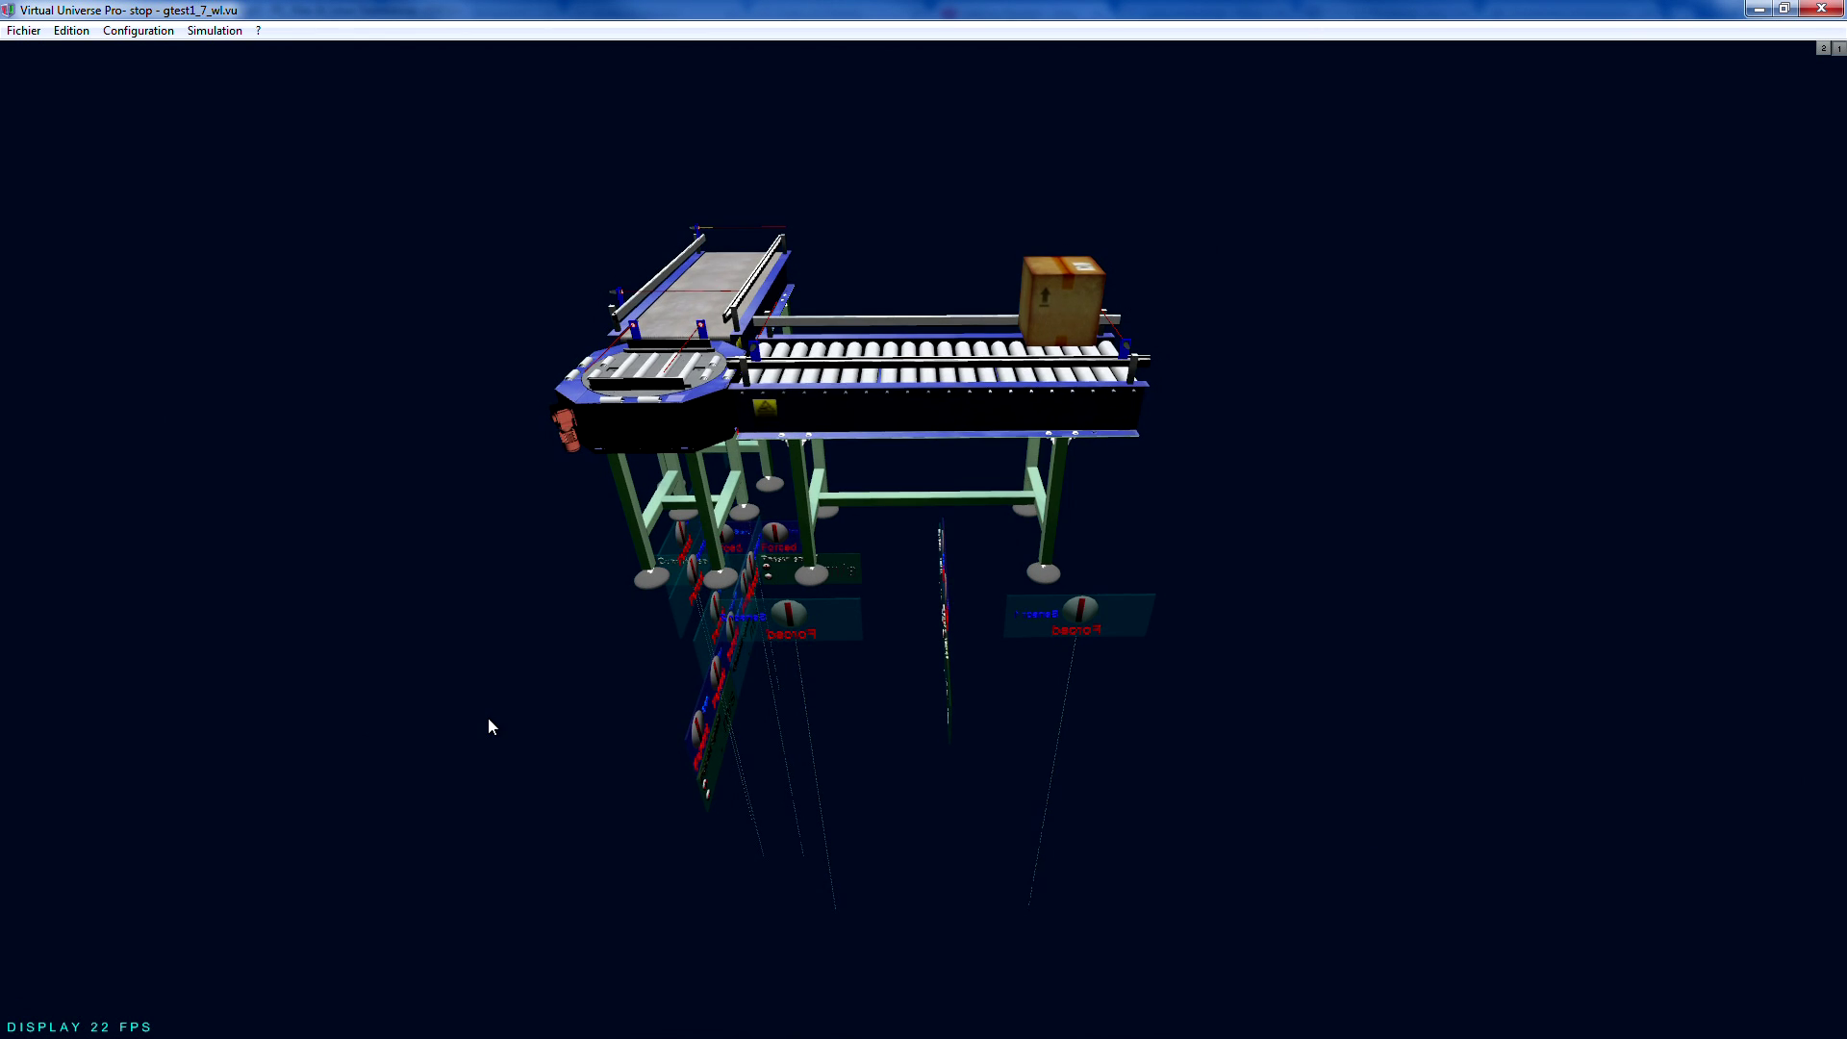
scroll(488, 719, up, 3)
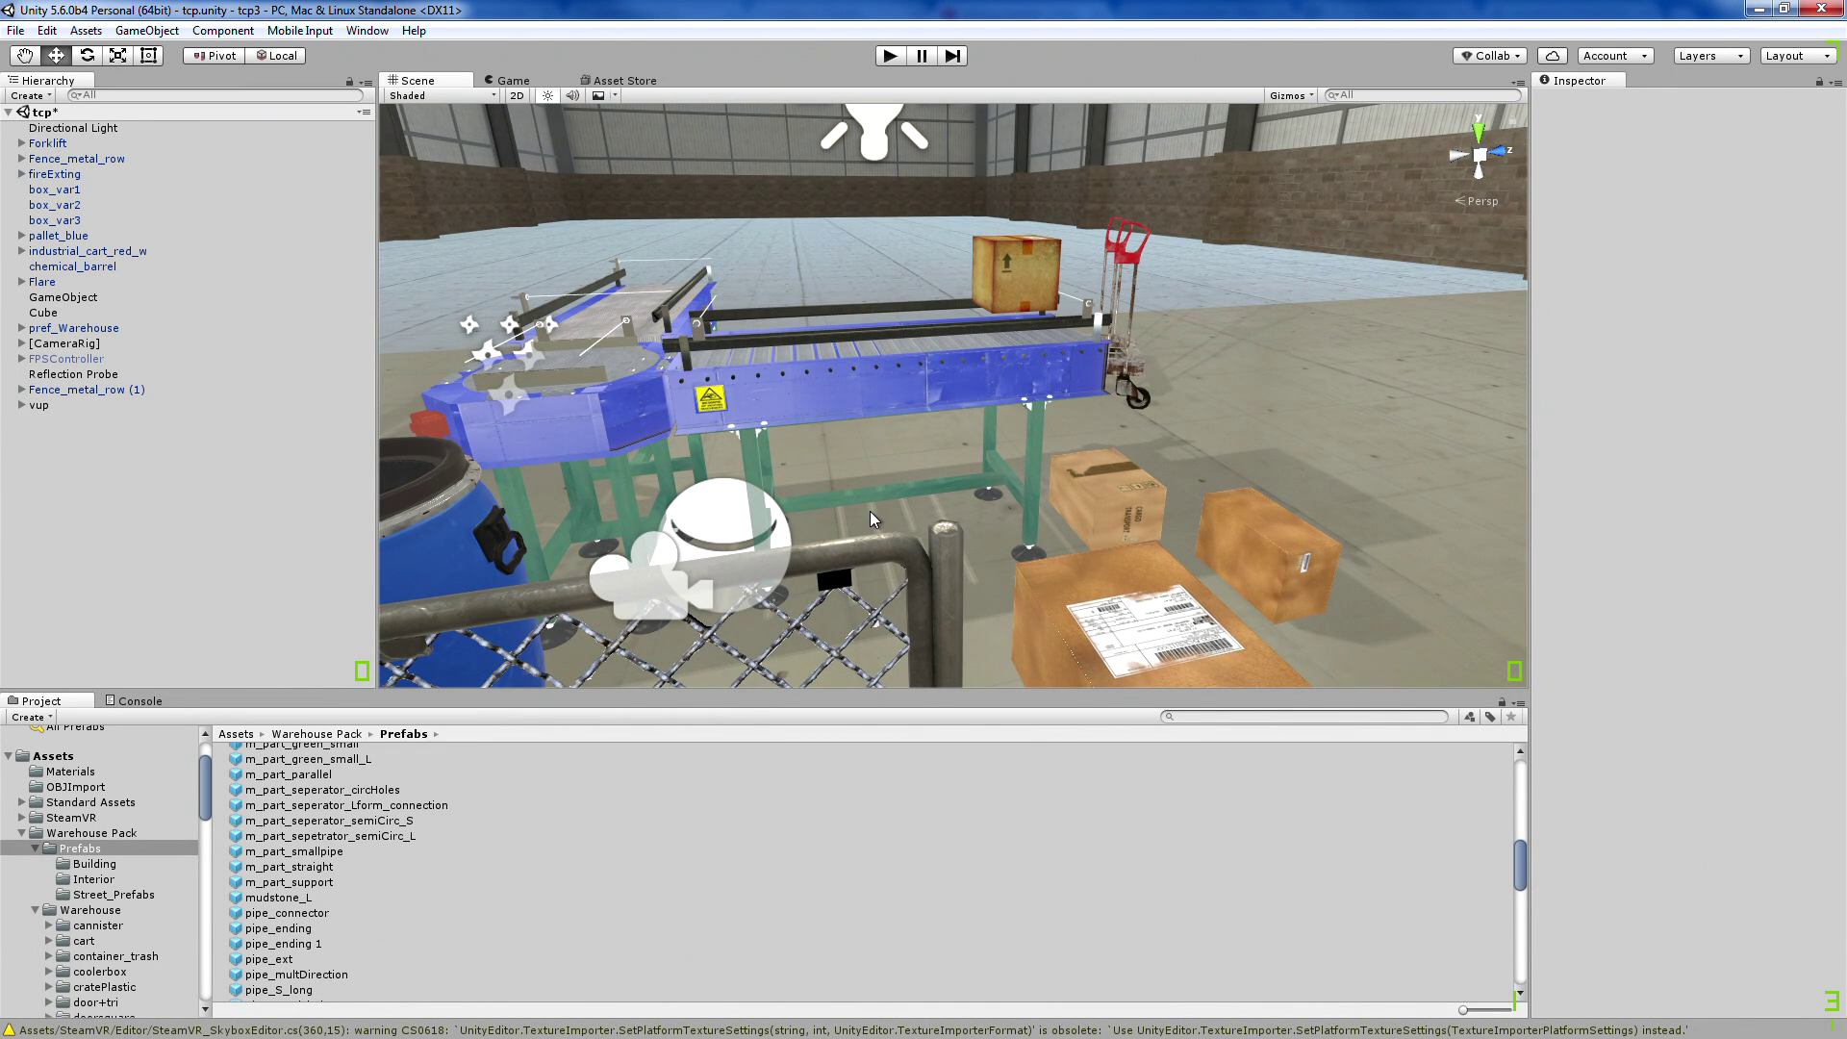
scroll(845, 506, up, 1)
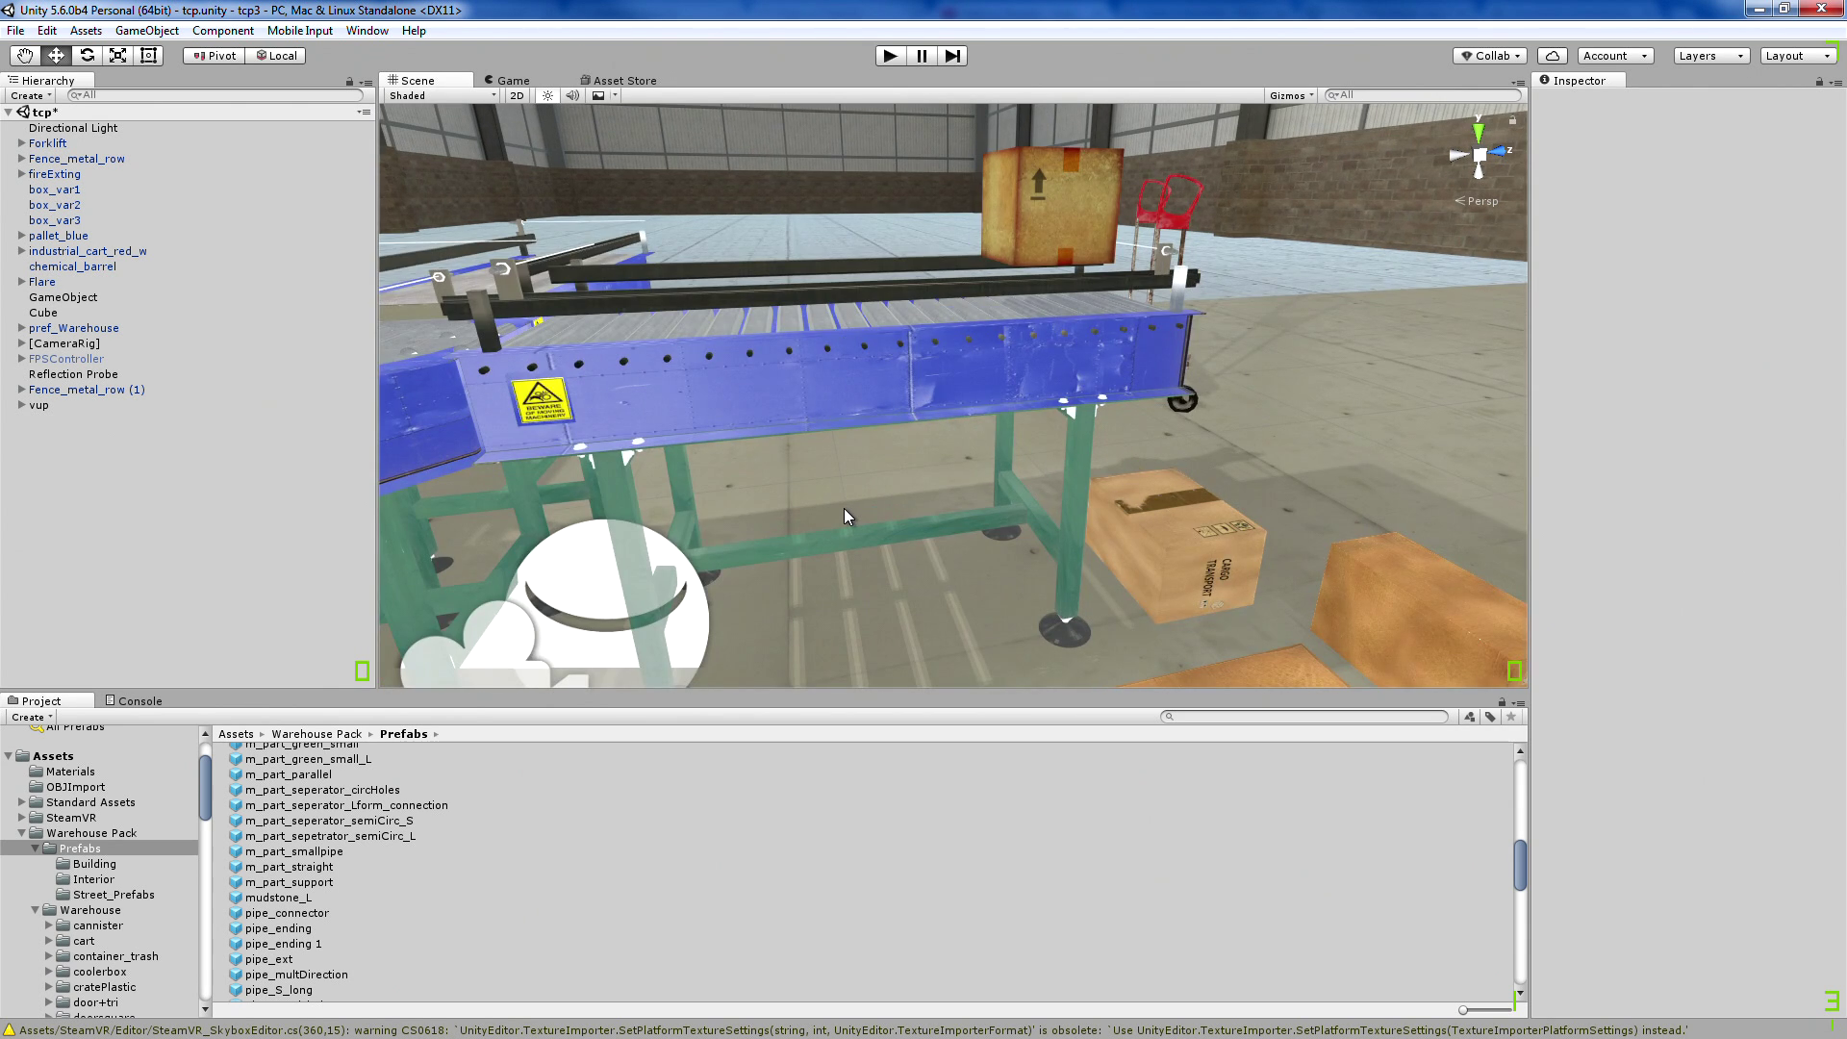
scroll(844, 508, down, 3)
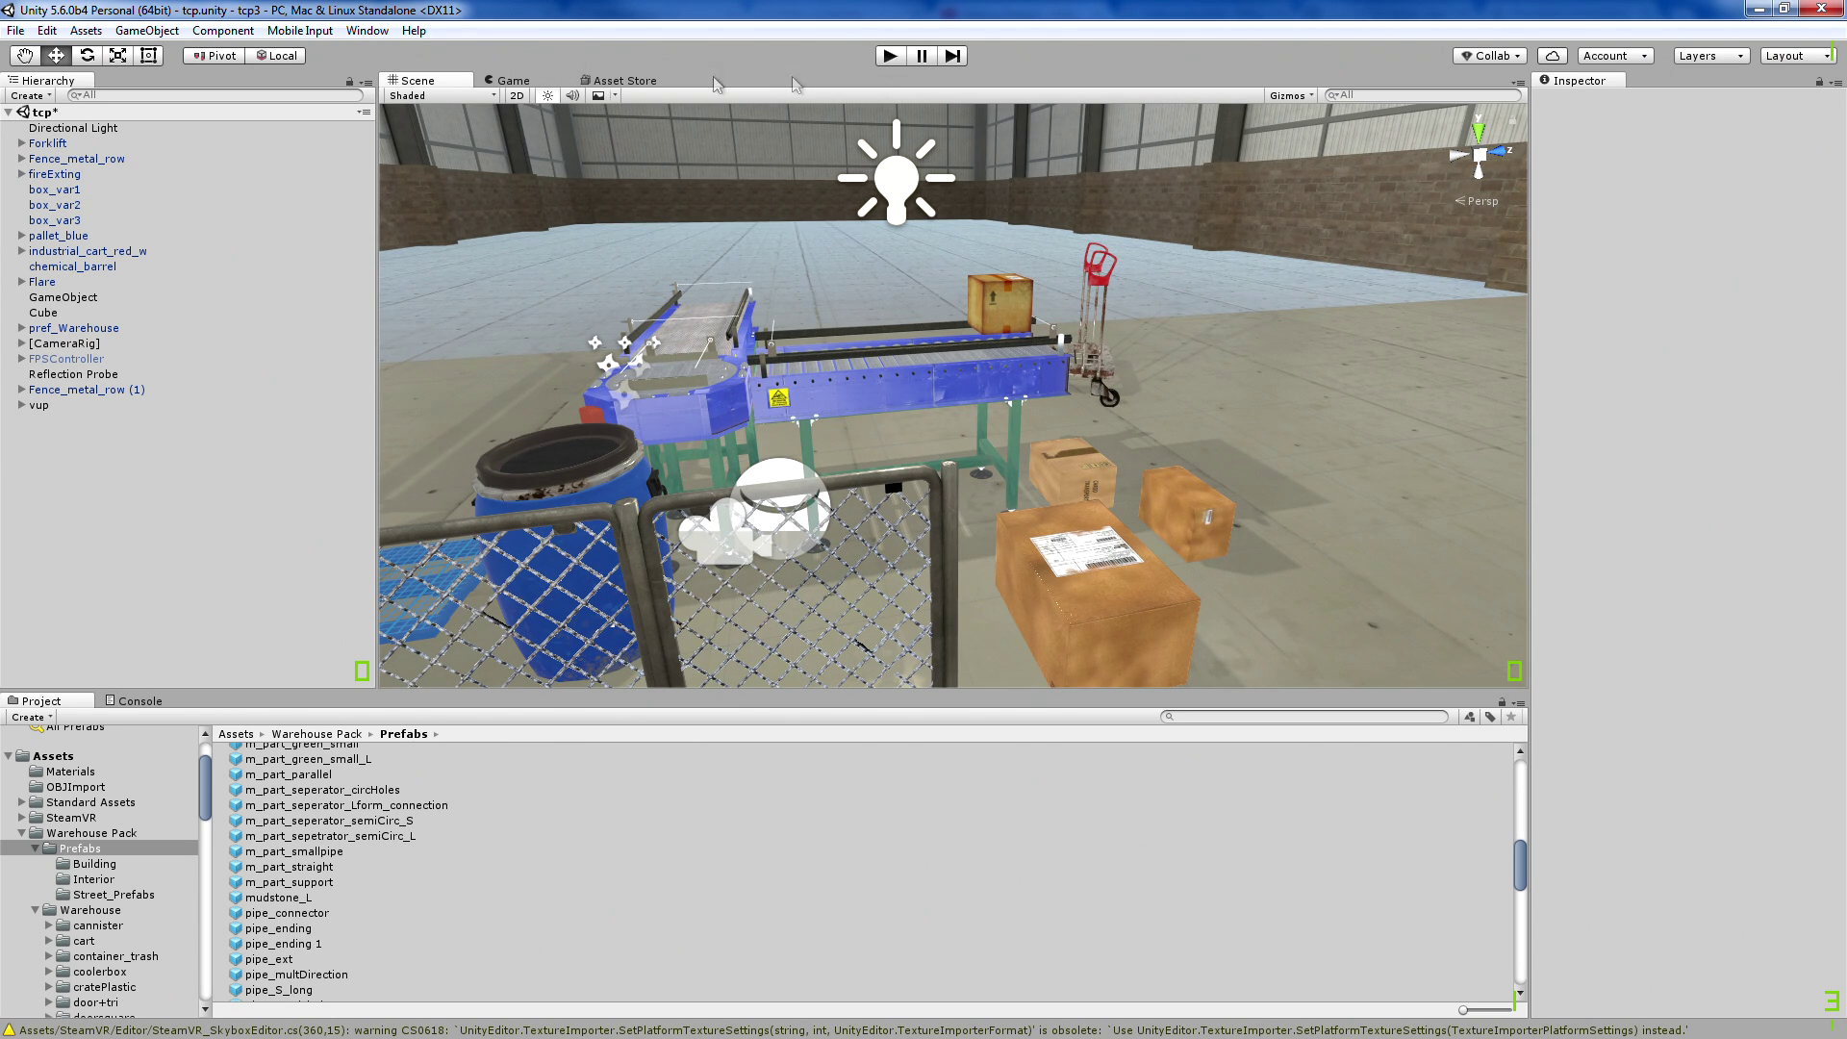
click(891, 57)
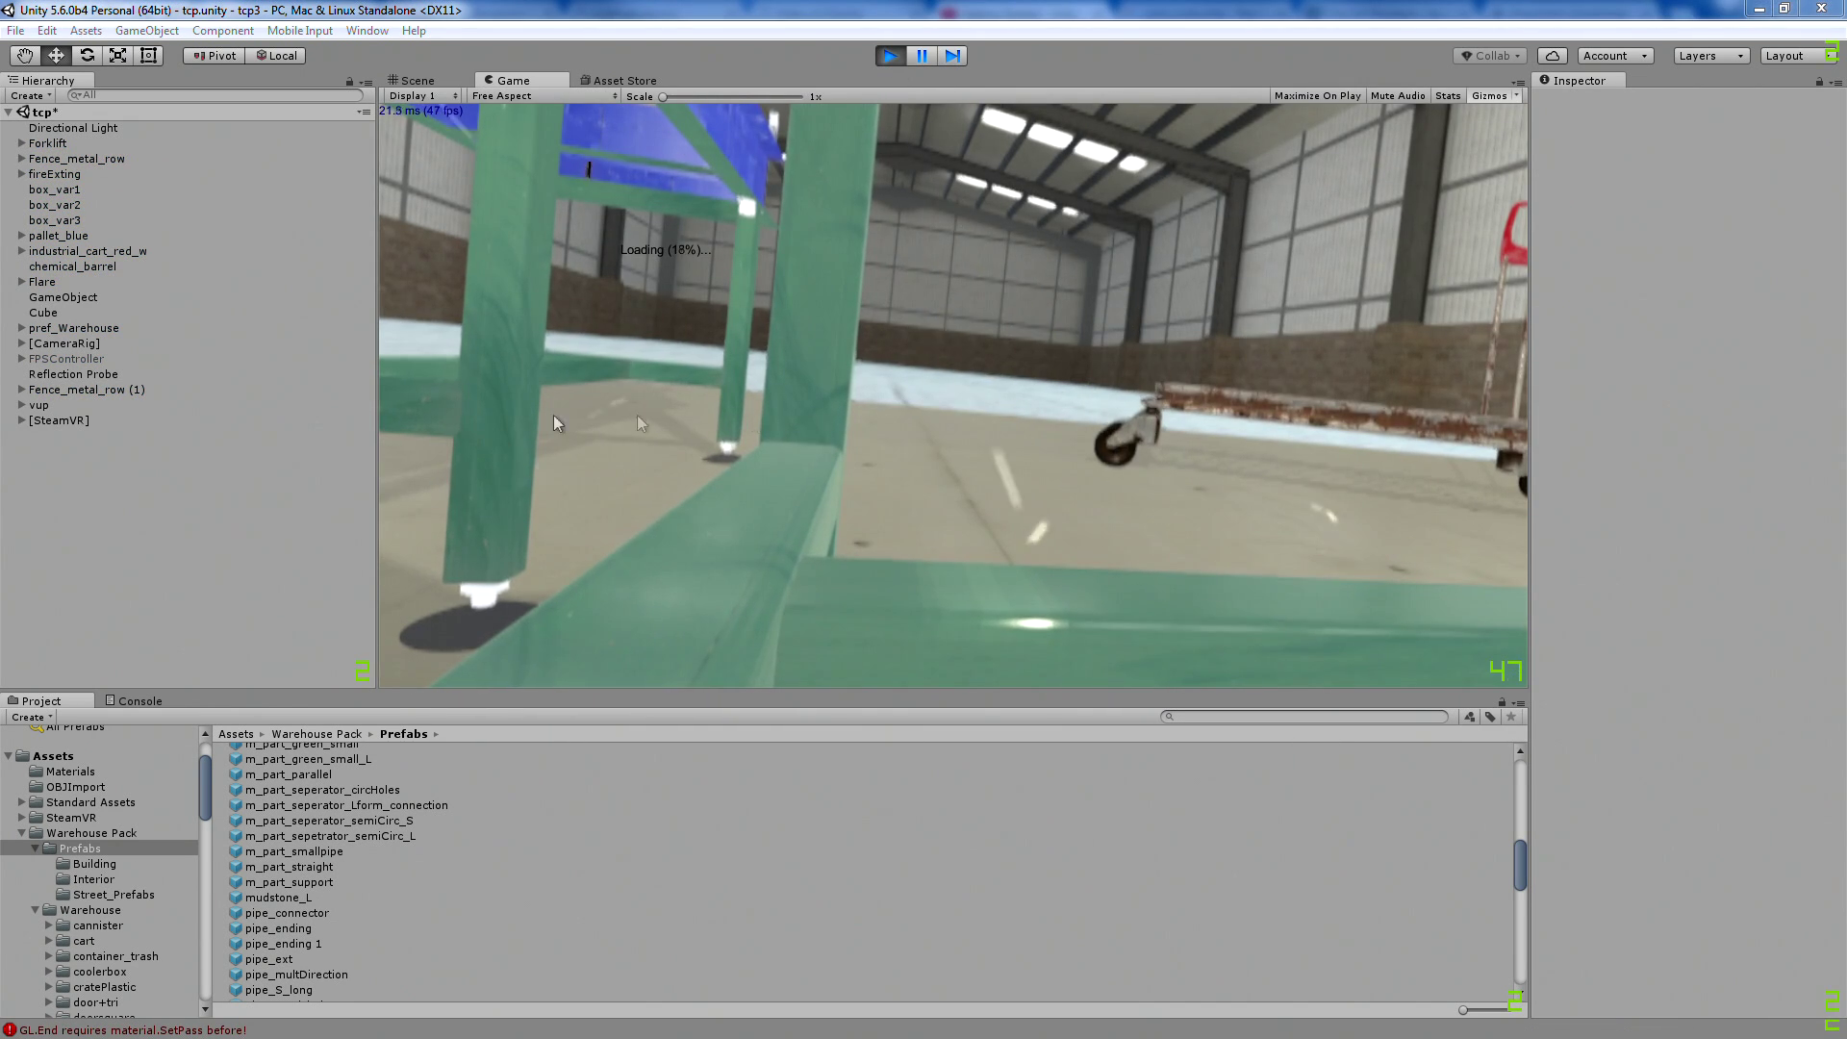
Switch between the Scene and Game views while play mode loads, ending on Scene
click(418, 81)
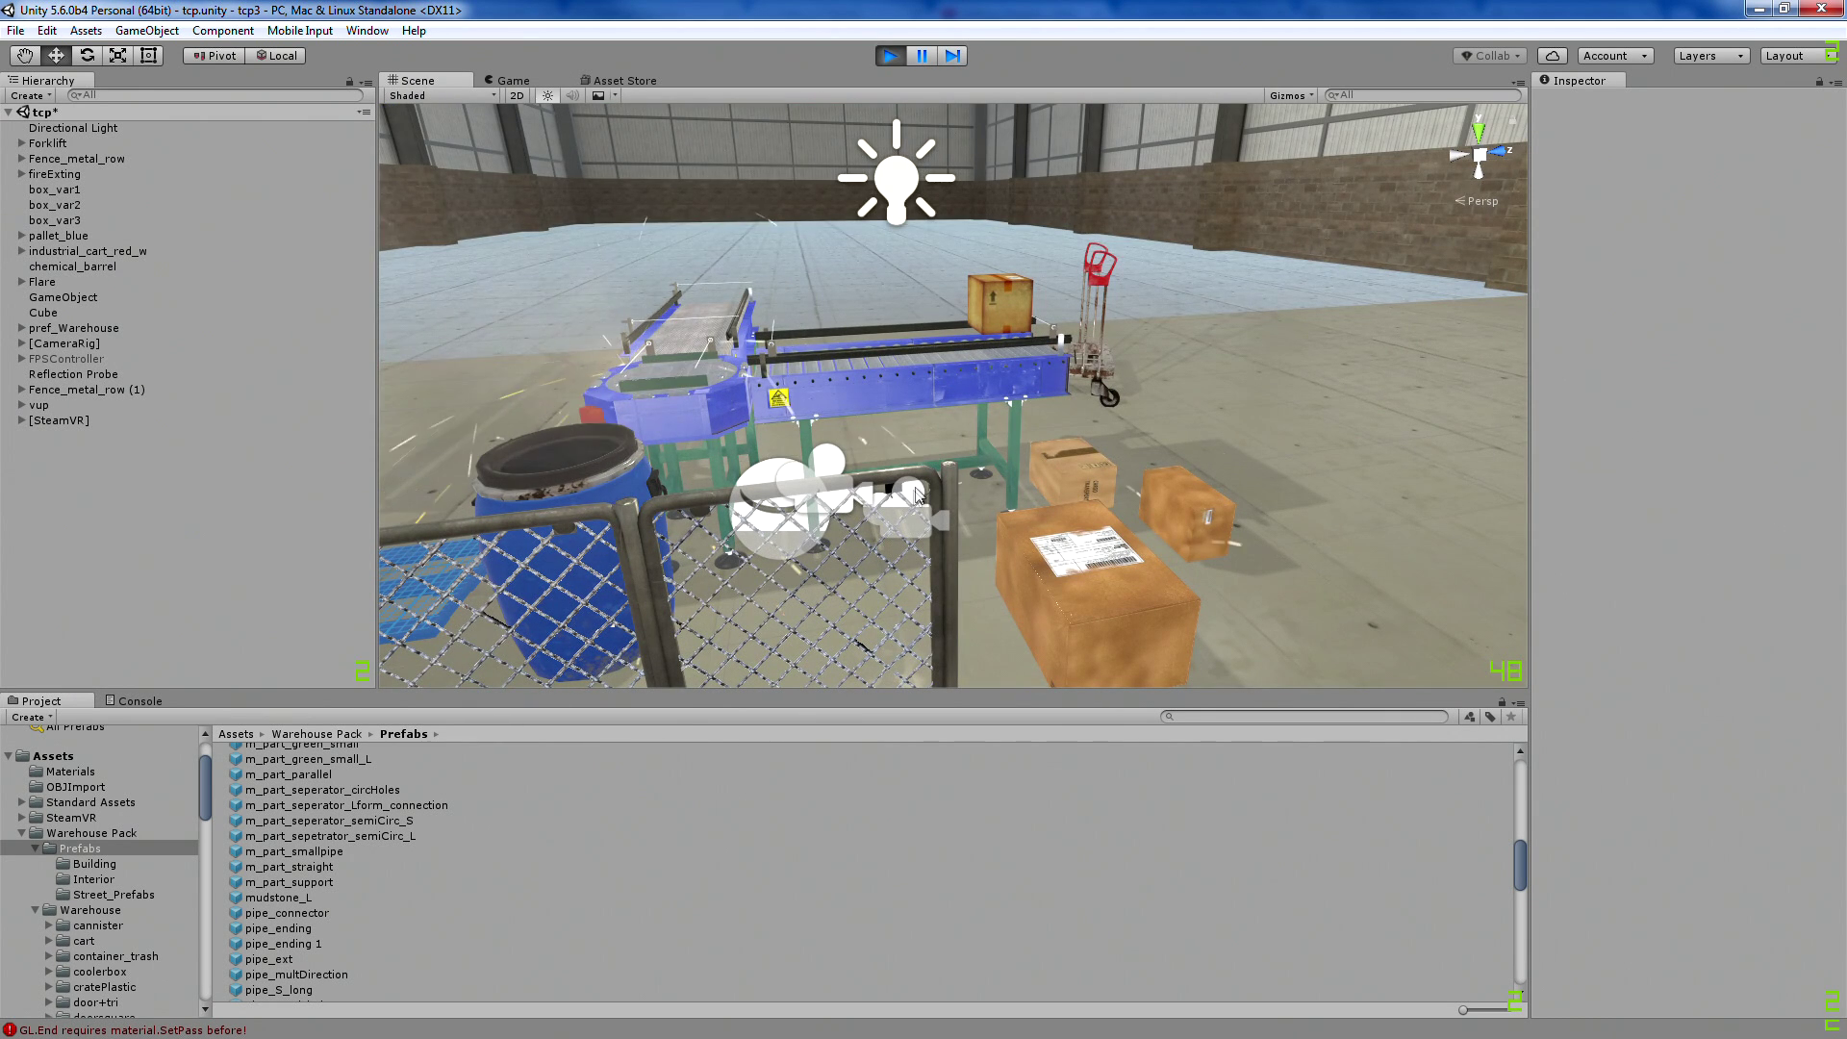
click(517, 83)
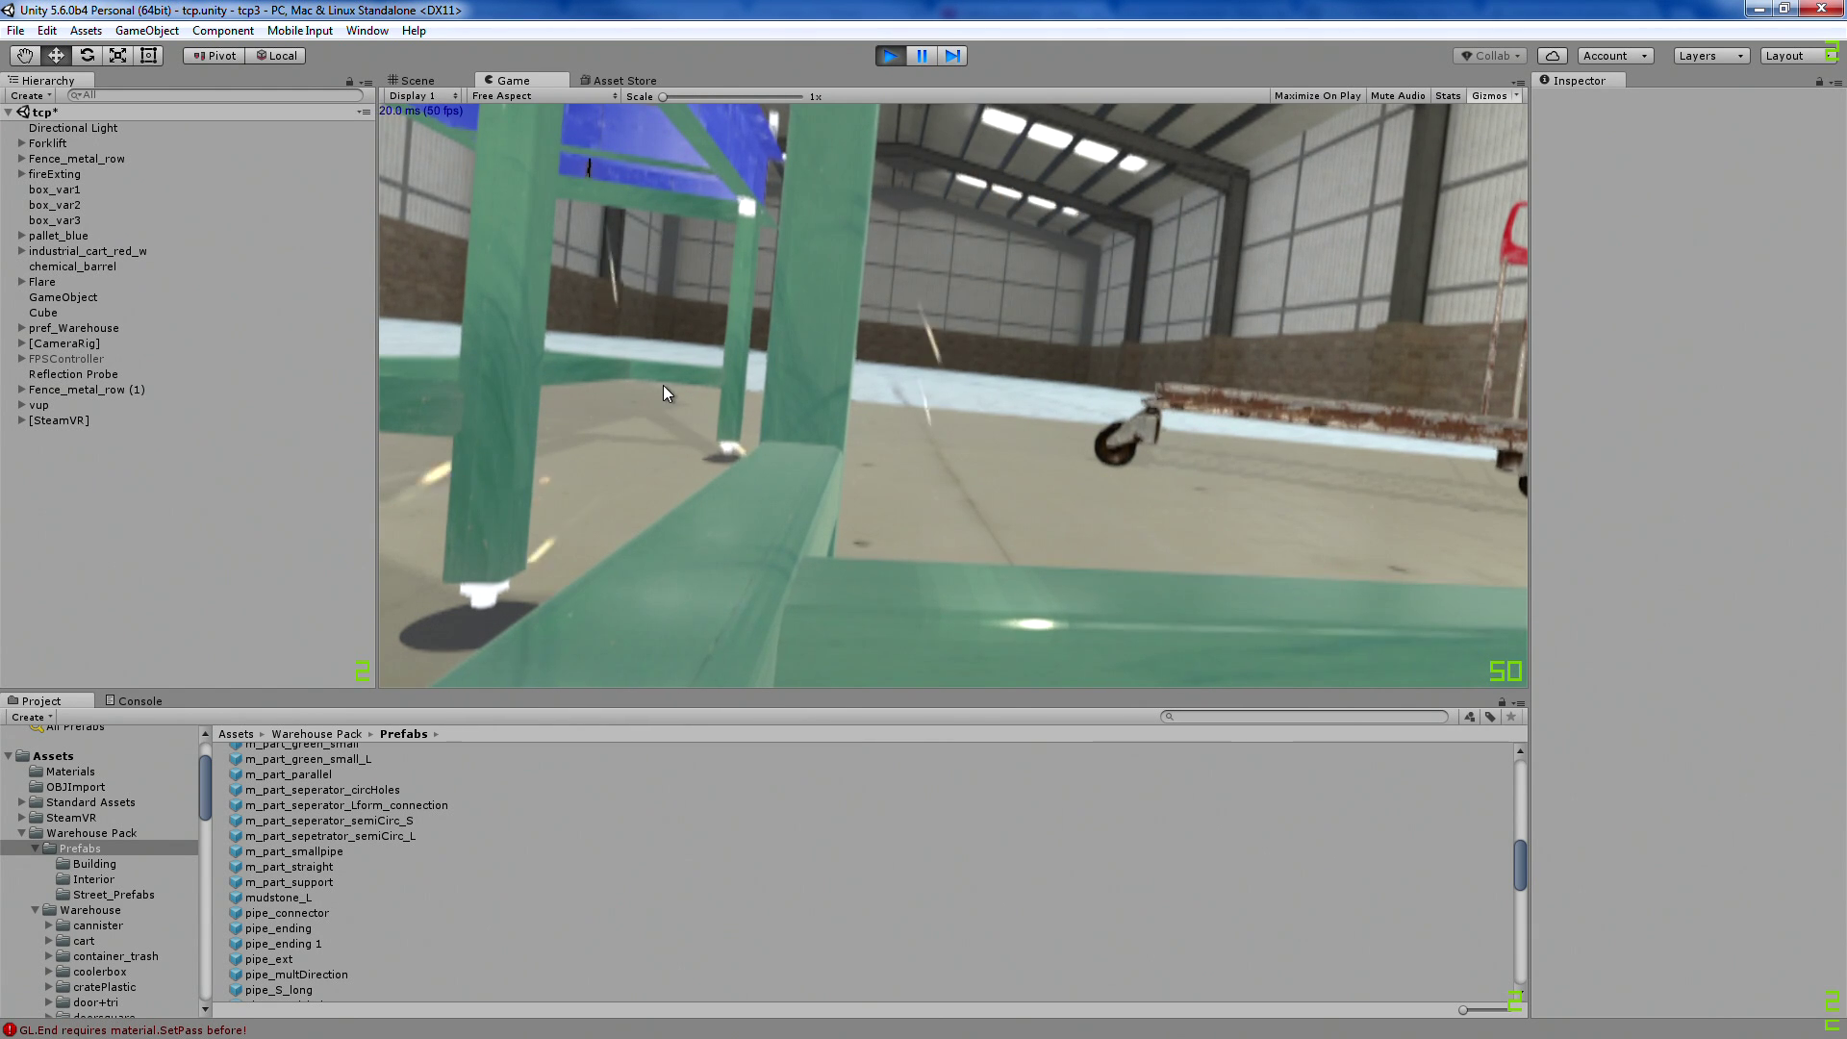
click(424, 81)
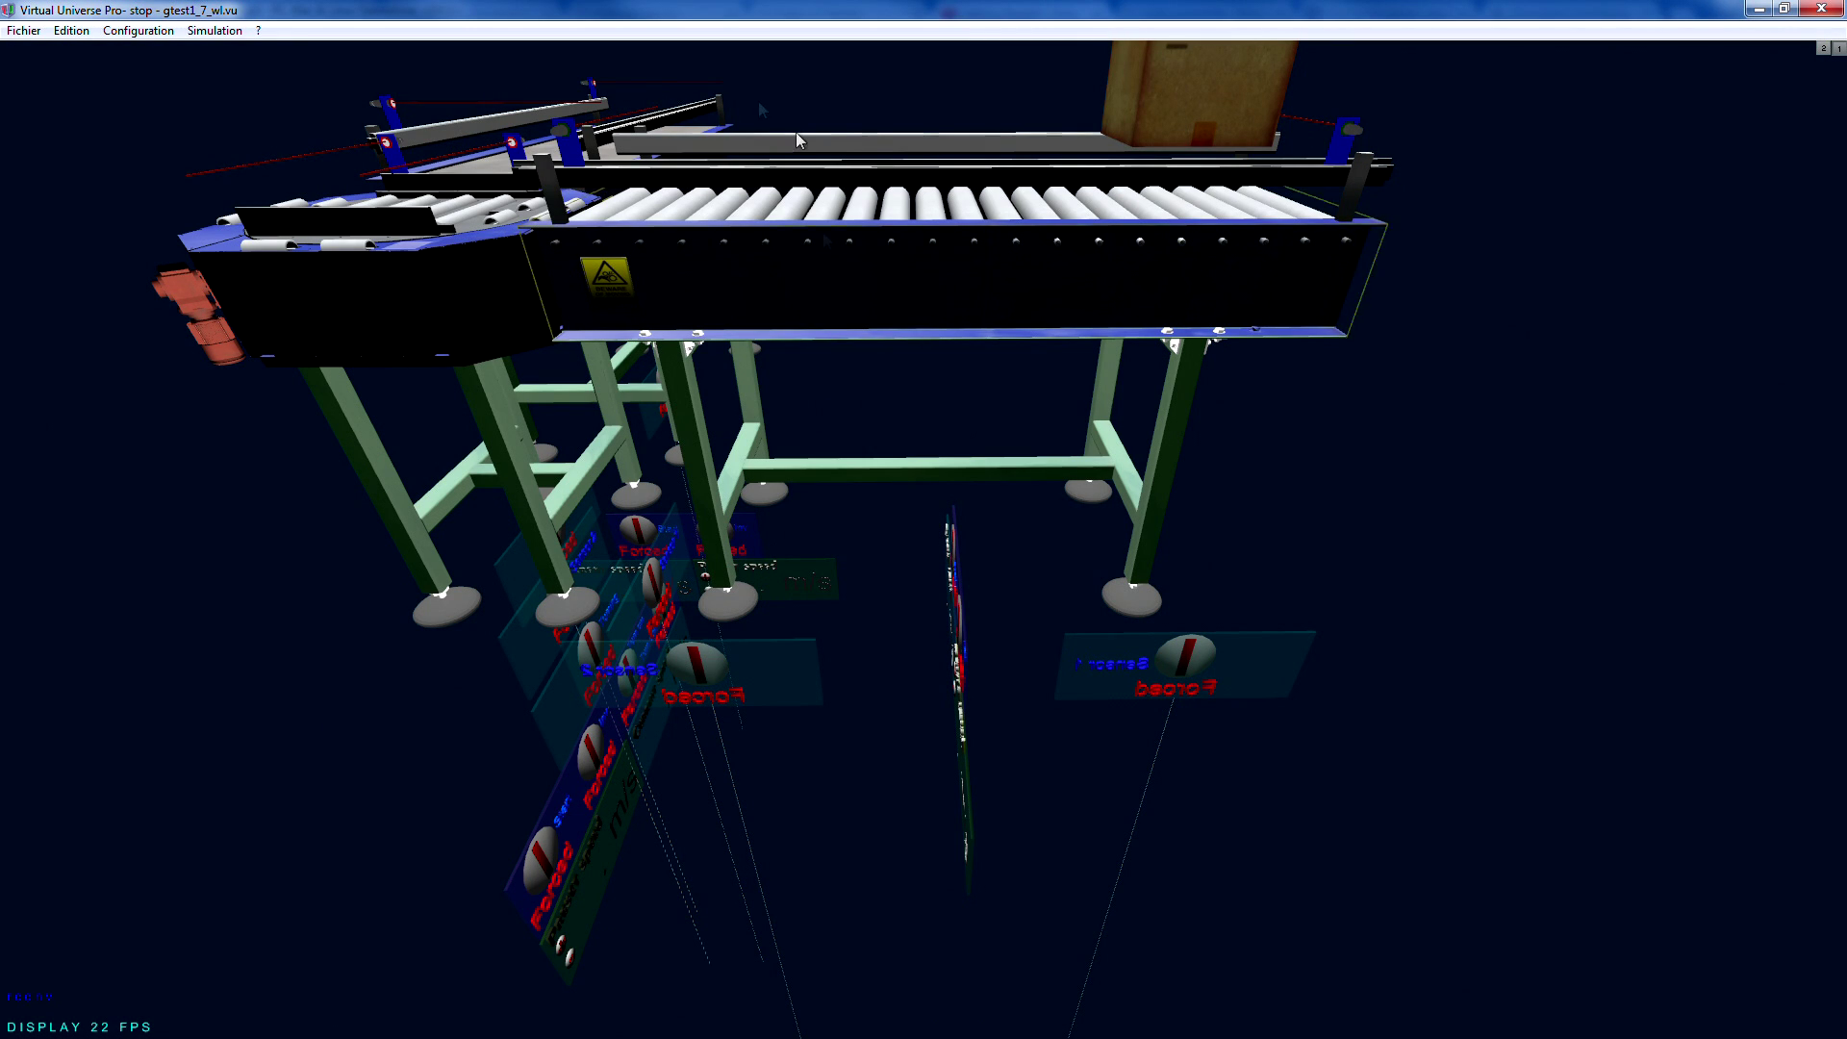
Run the conveyor simulation from the Simulation menu and minimize Virtual Universe Pro
click(241, 30)
click(280, 78)
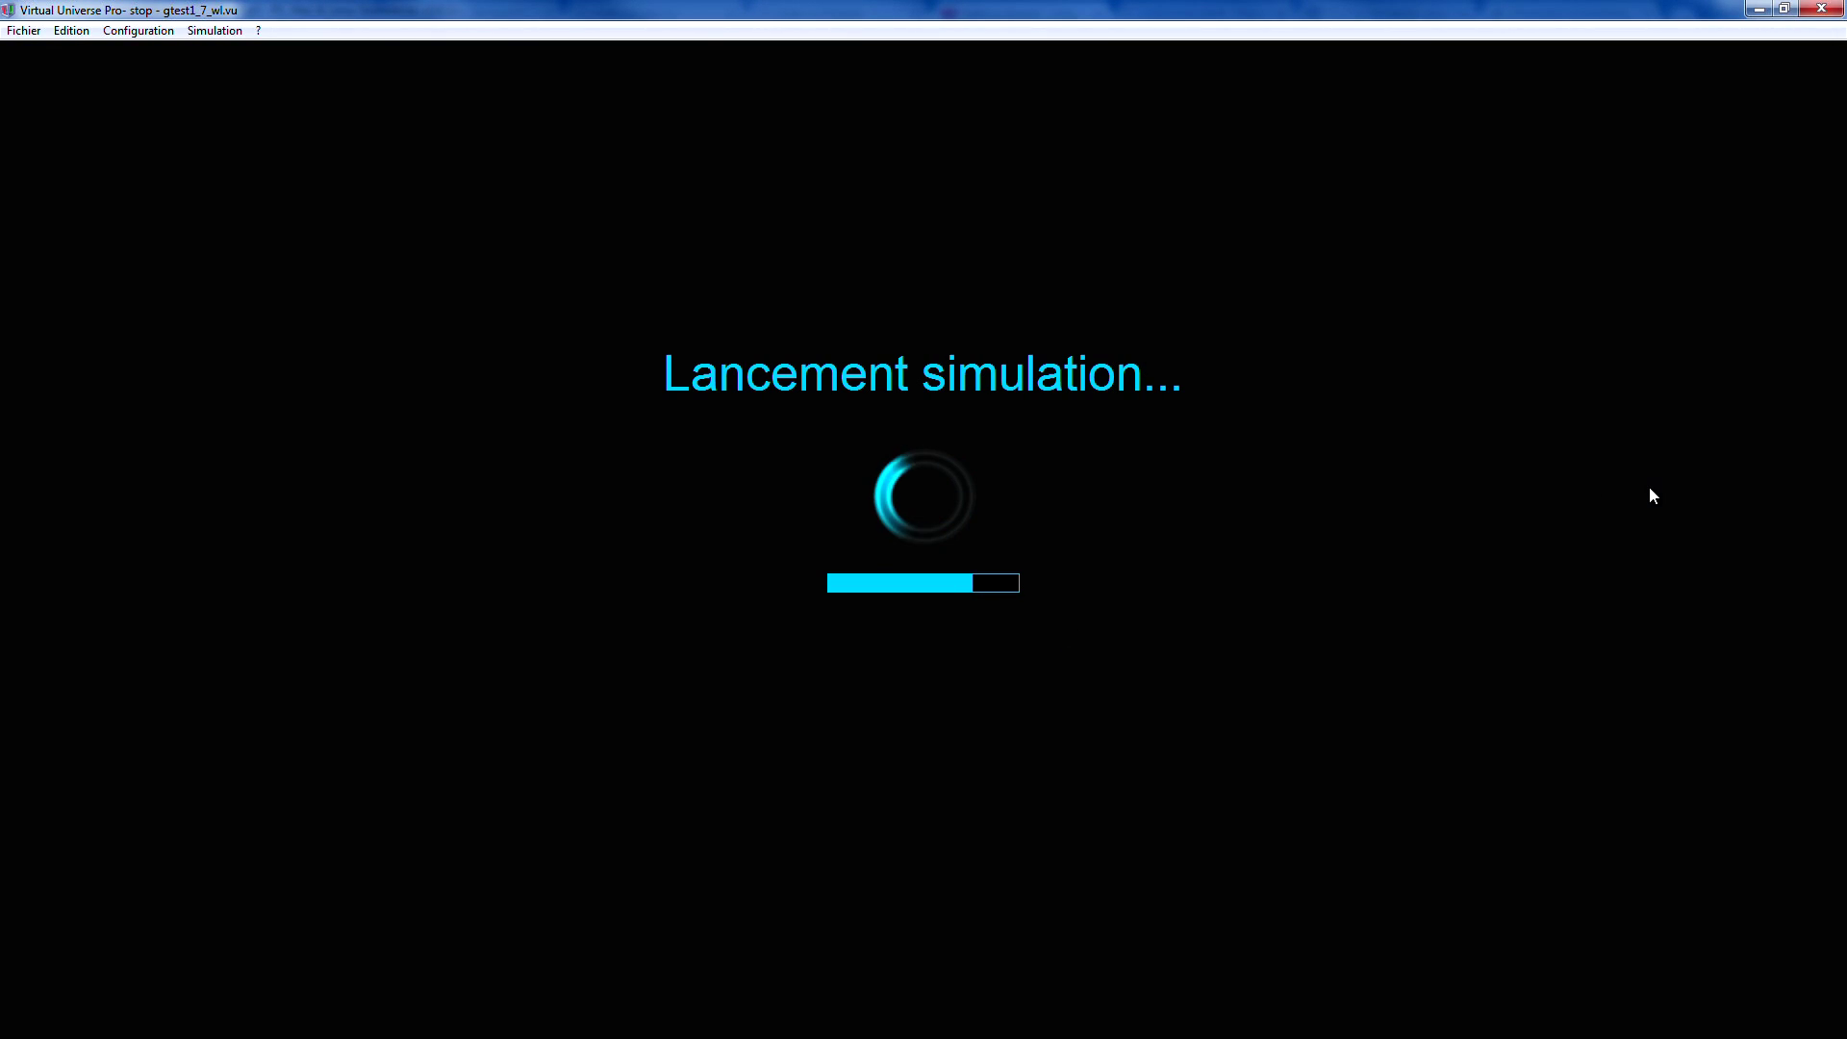
click(1758, 11)
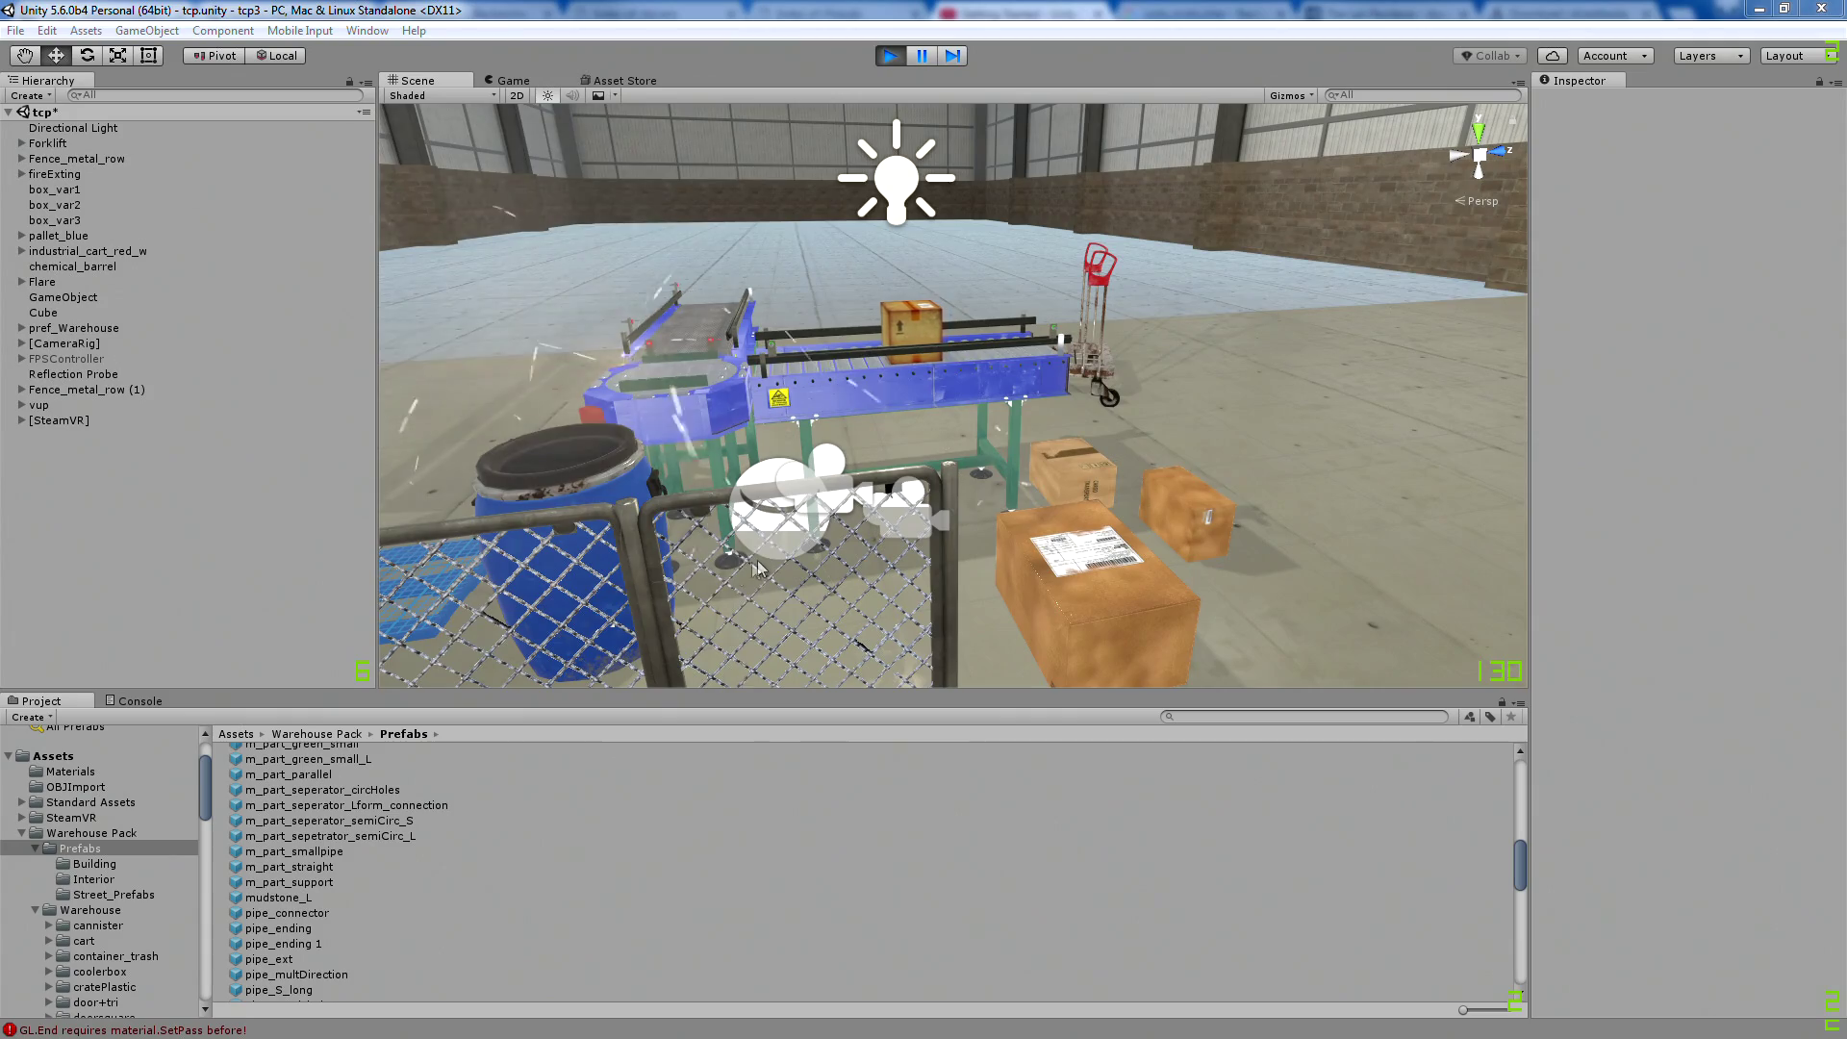
Pan and zoom over the conveyor area, then exit play mode and Alt+Tab to Virtual Universe Pro
middle_drag(569, 585, 616, 588)
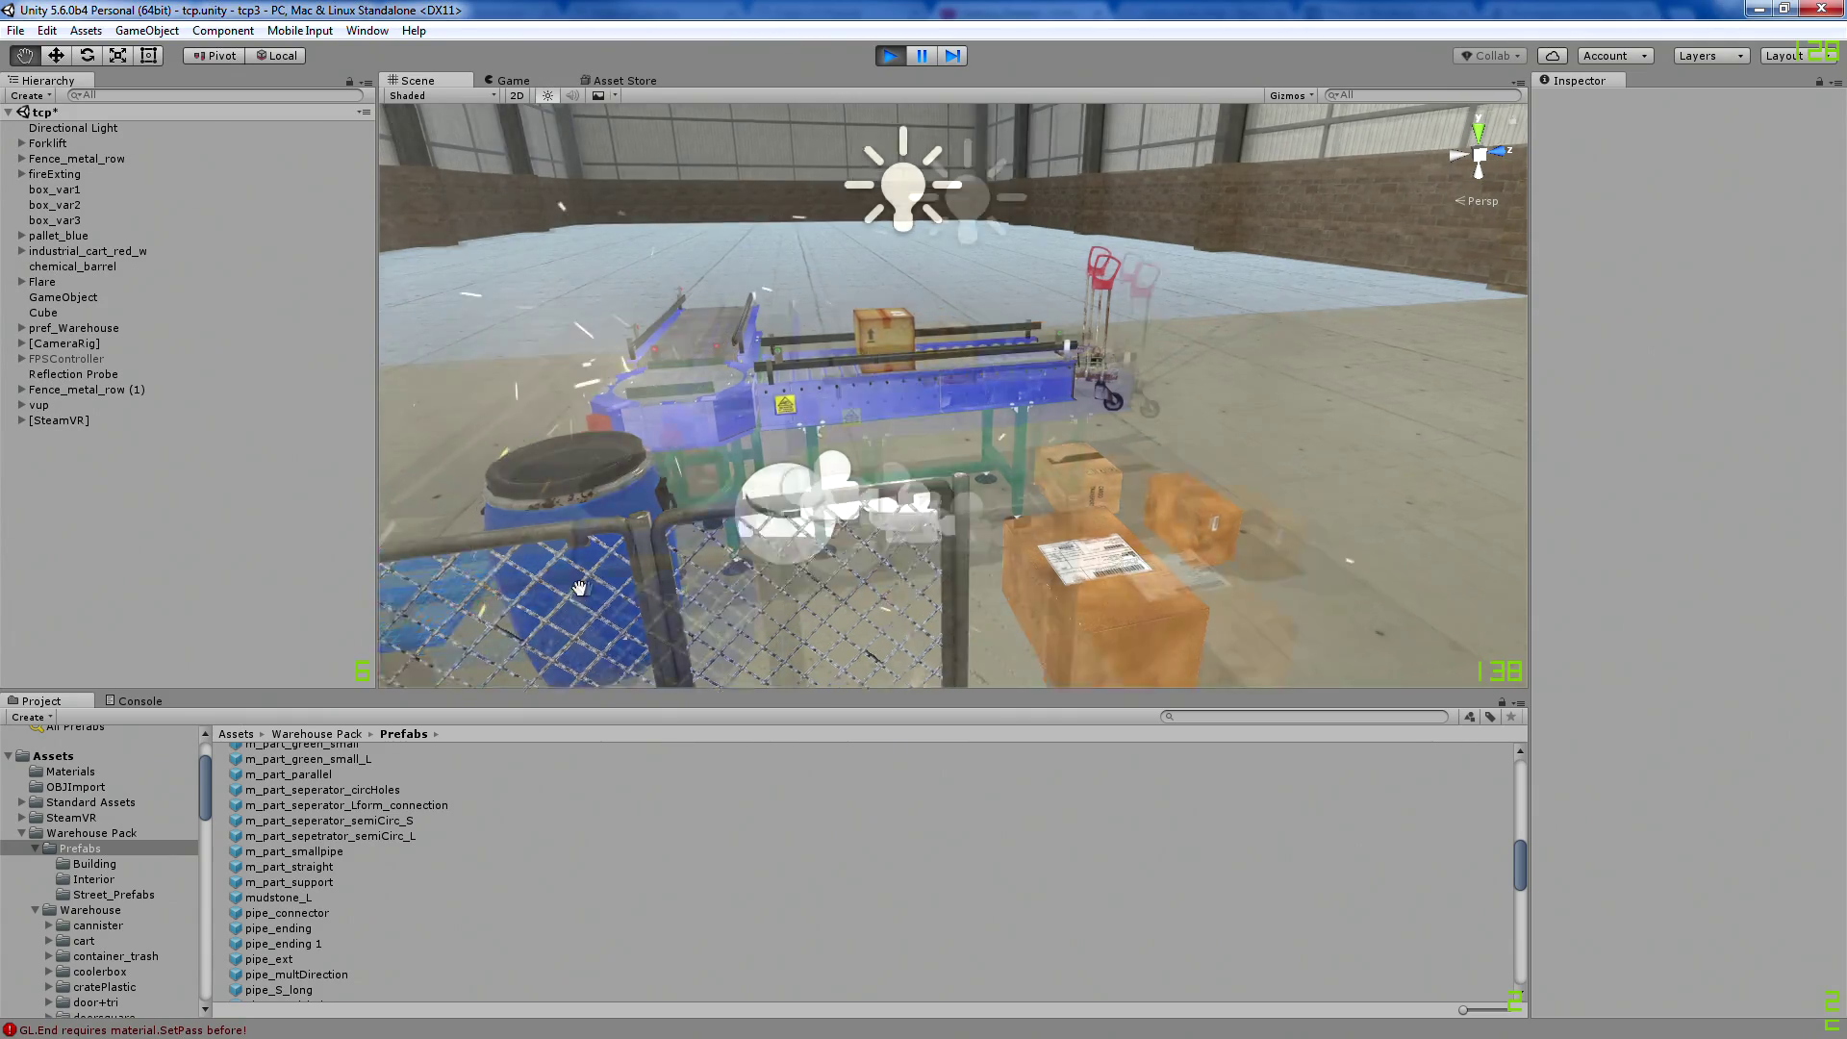
scroll(616, 588, down, 5)
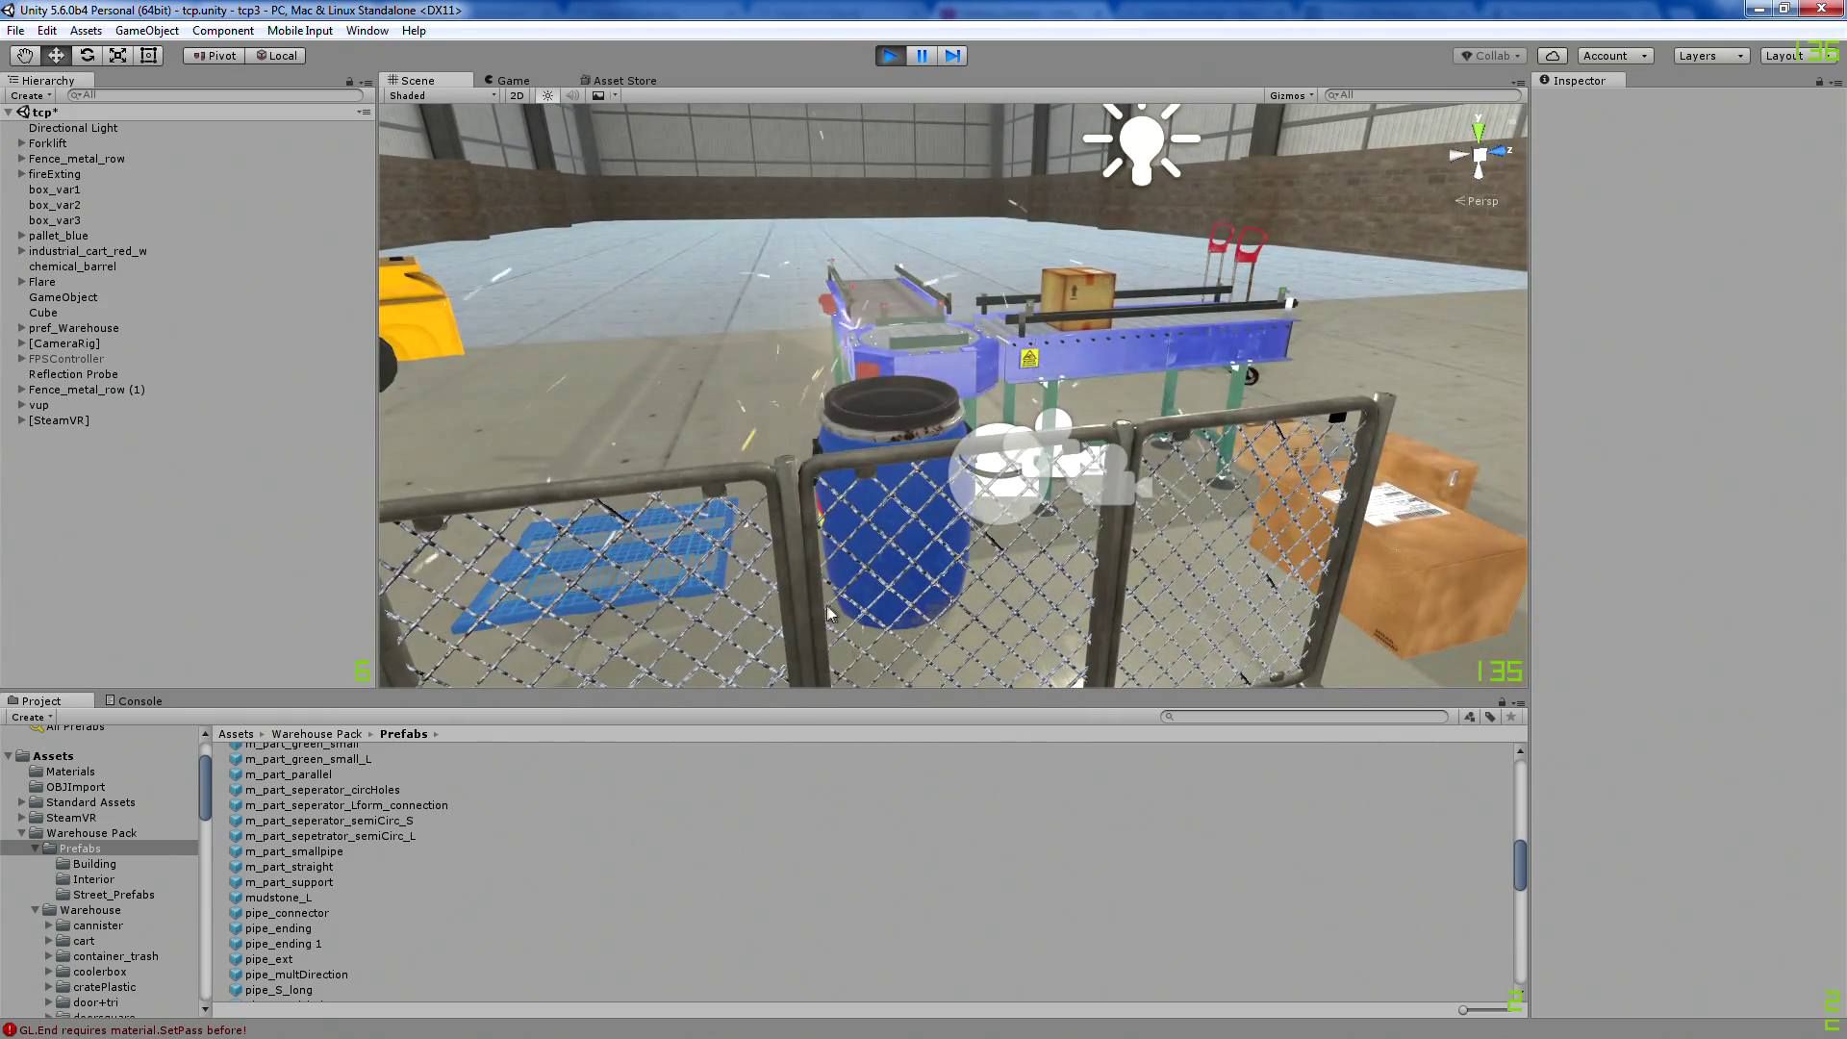
scroll(833, 604, up, 3)
scroll(833, 604, up, 3)
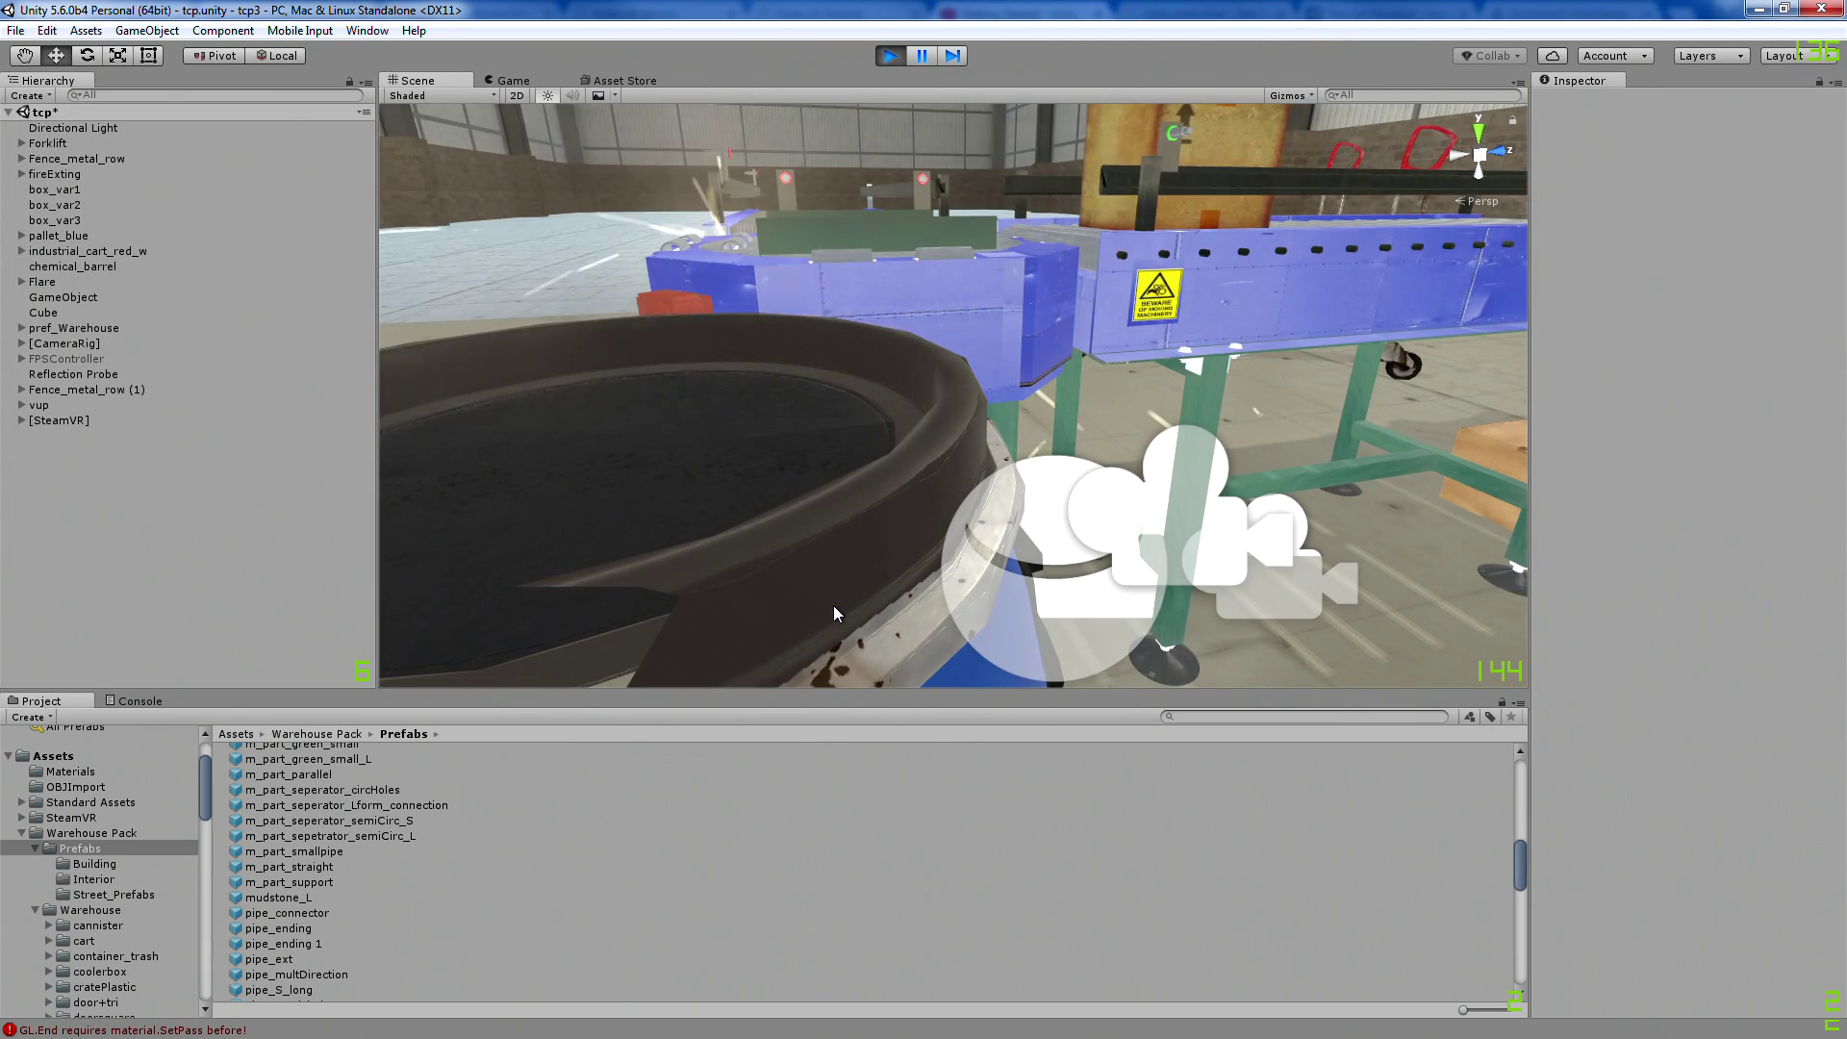
scroll(833, 604, down, 2)
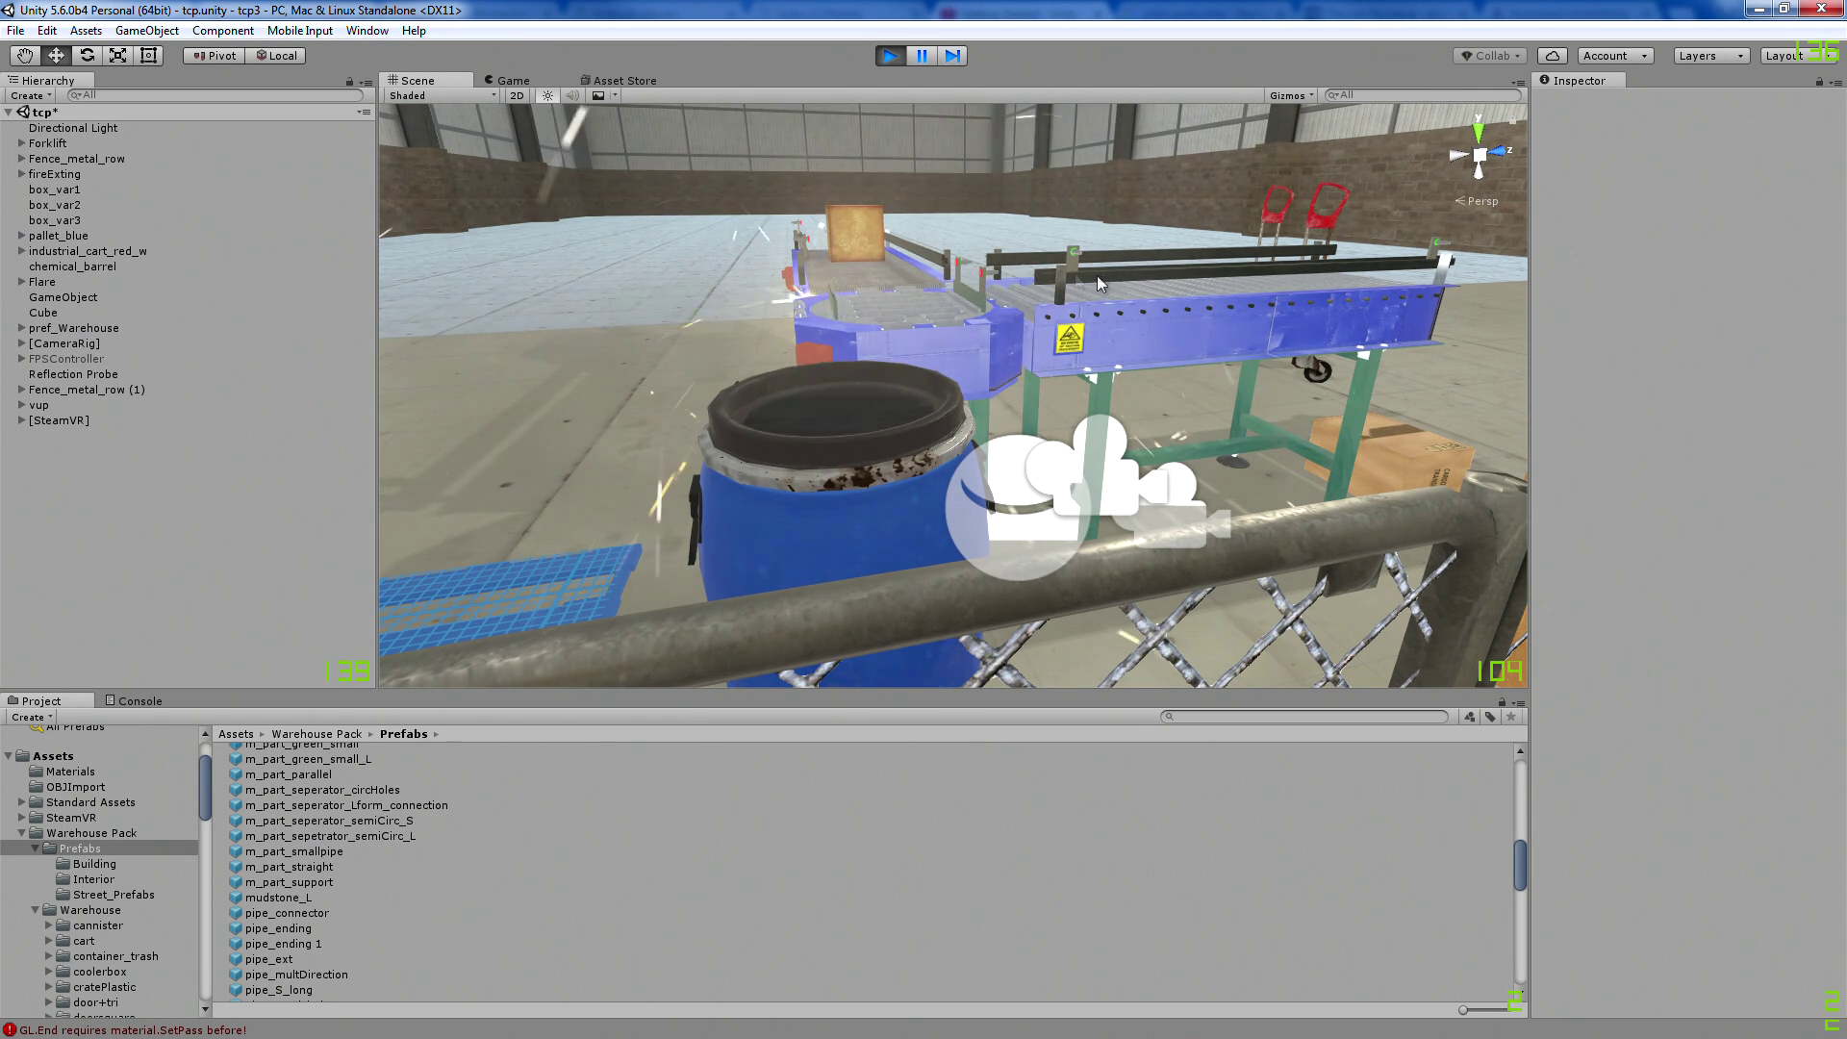
click(891, 58)
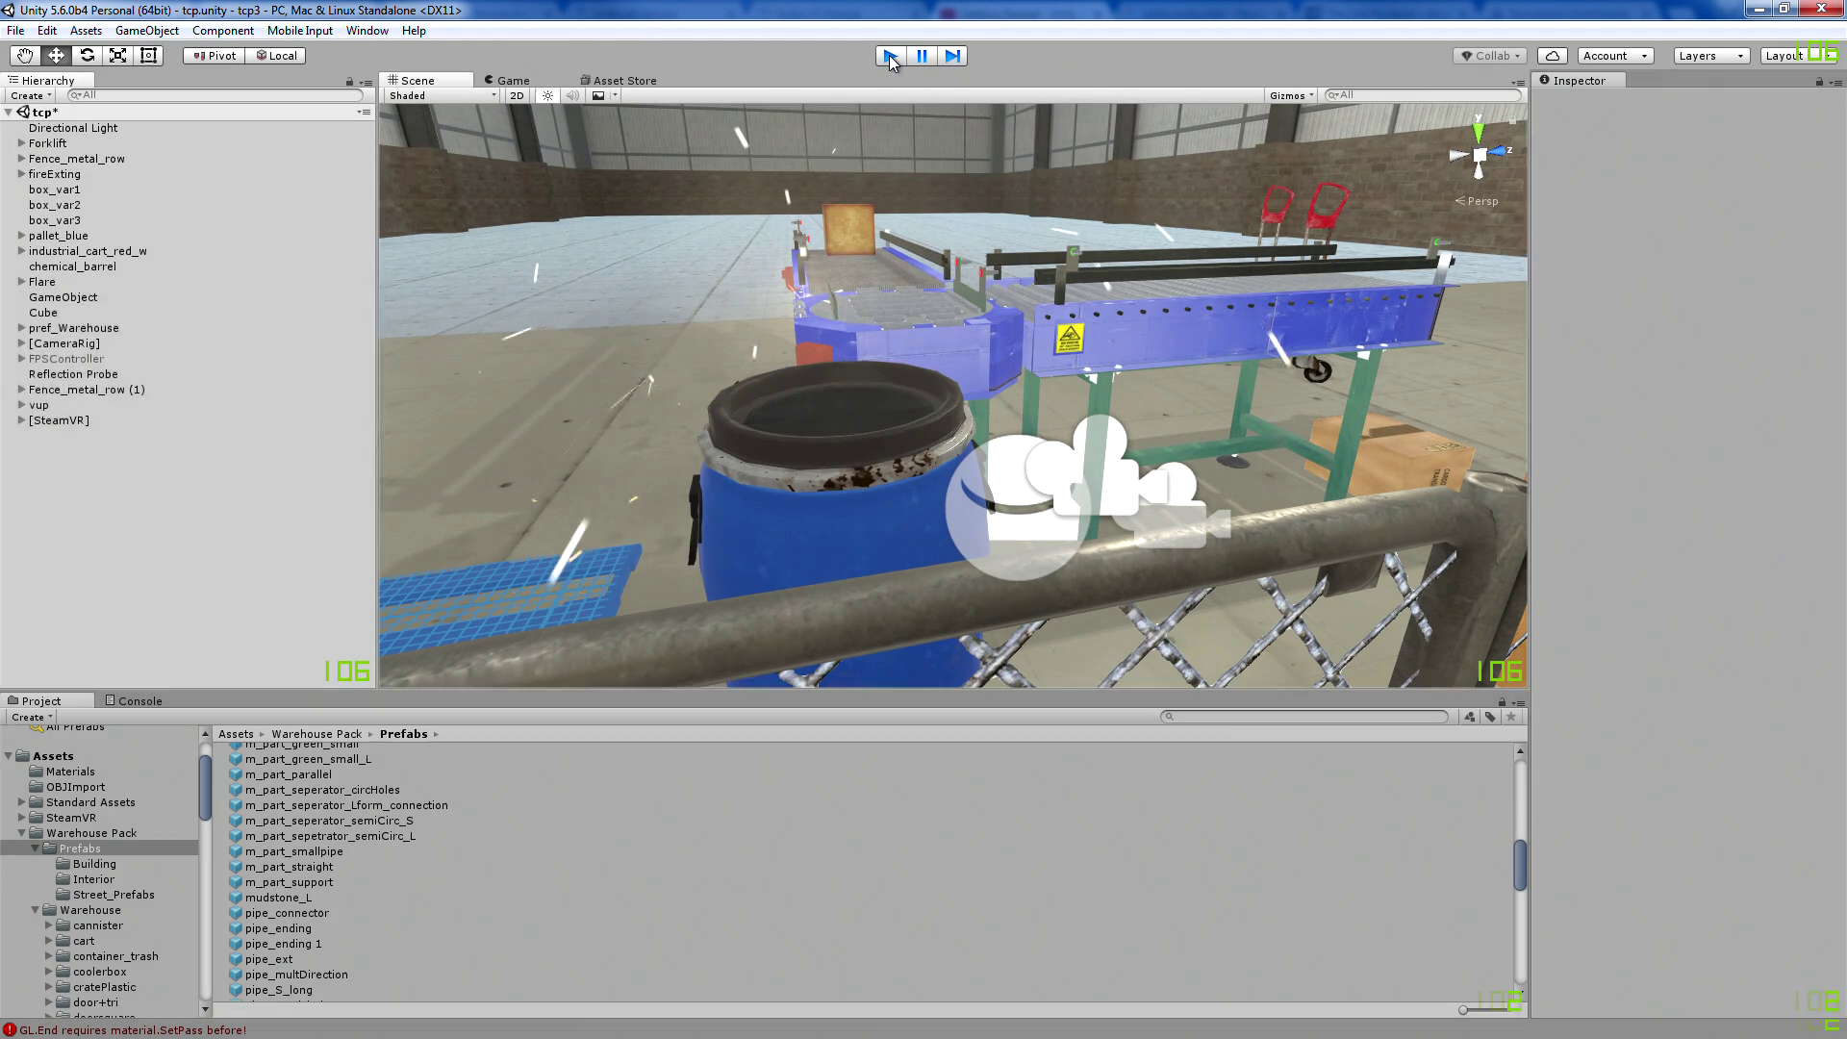
key(alt+Tab)
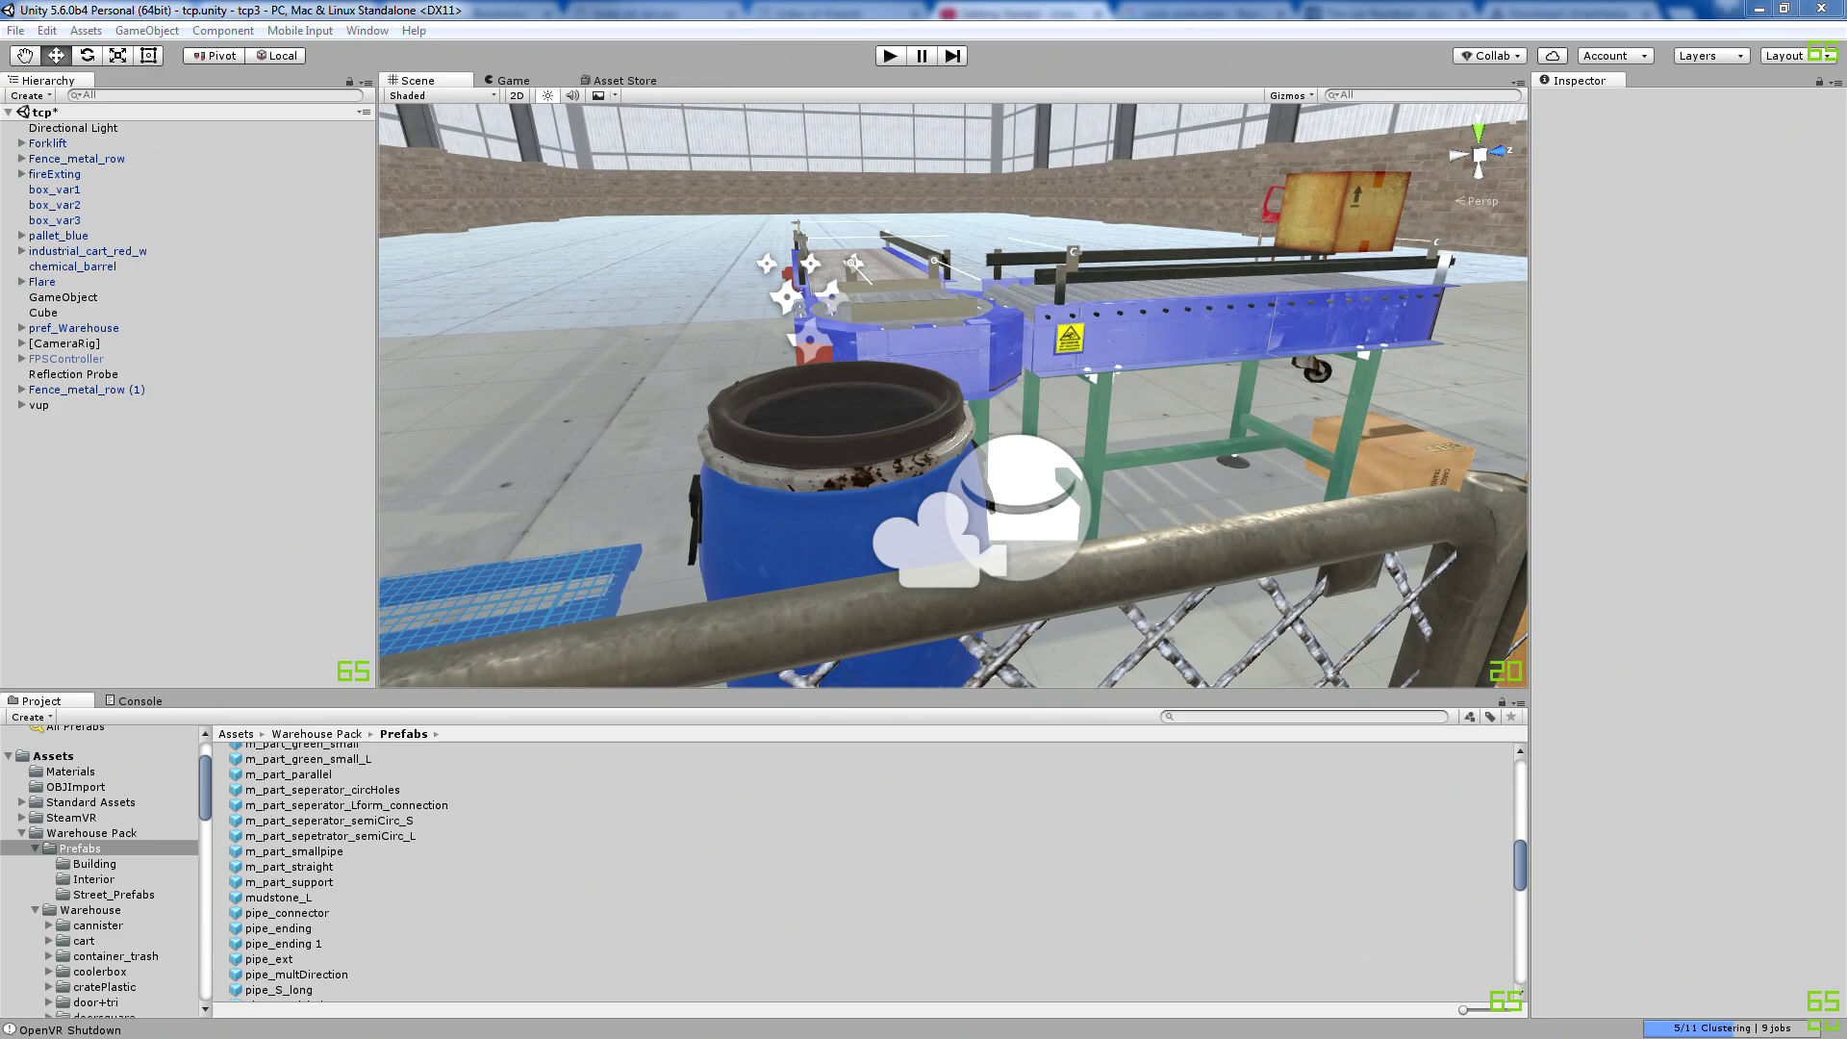
Stop the Virtual Universe Pro simulation and minimize its window
click(215, 30)
click(229, 54)
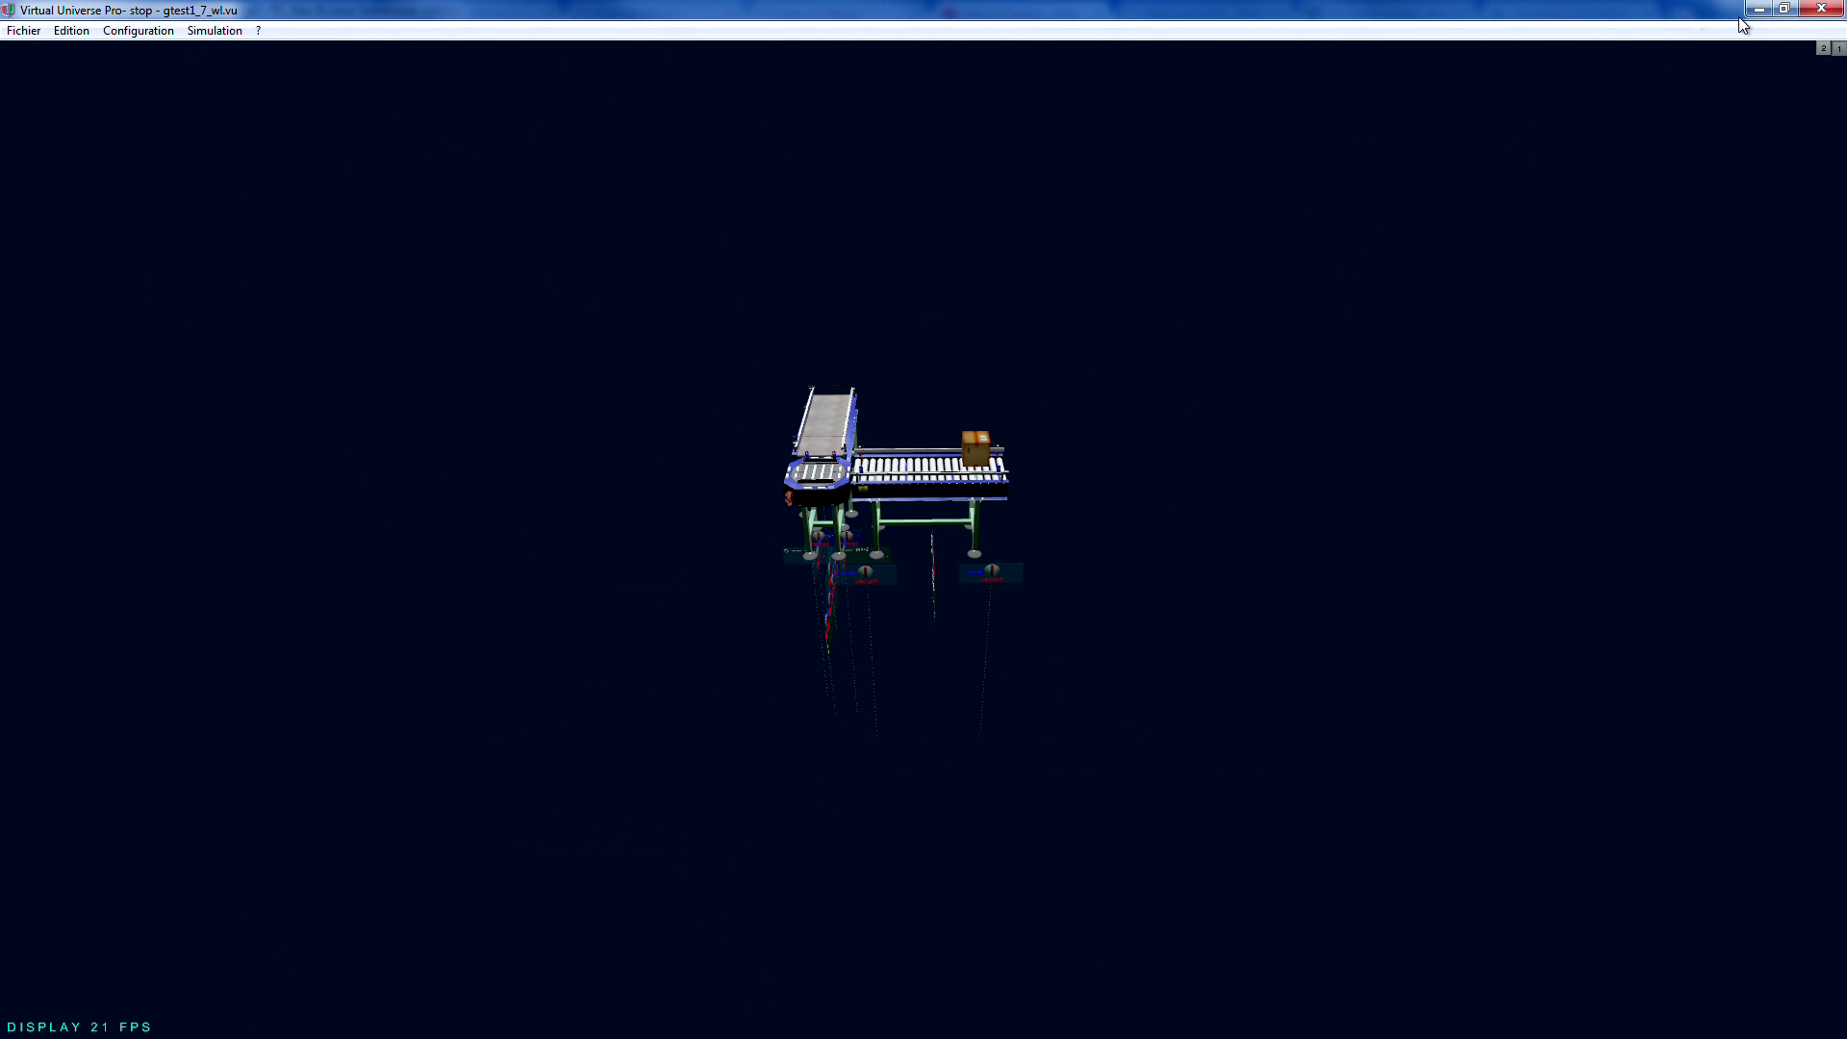
click(1766, 13)
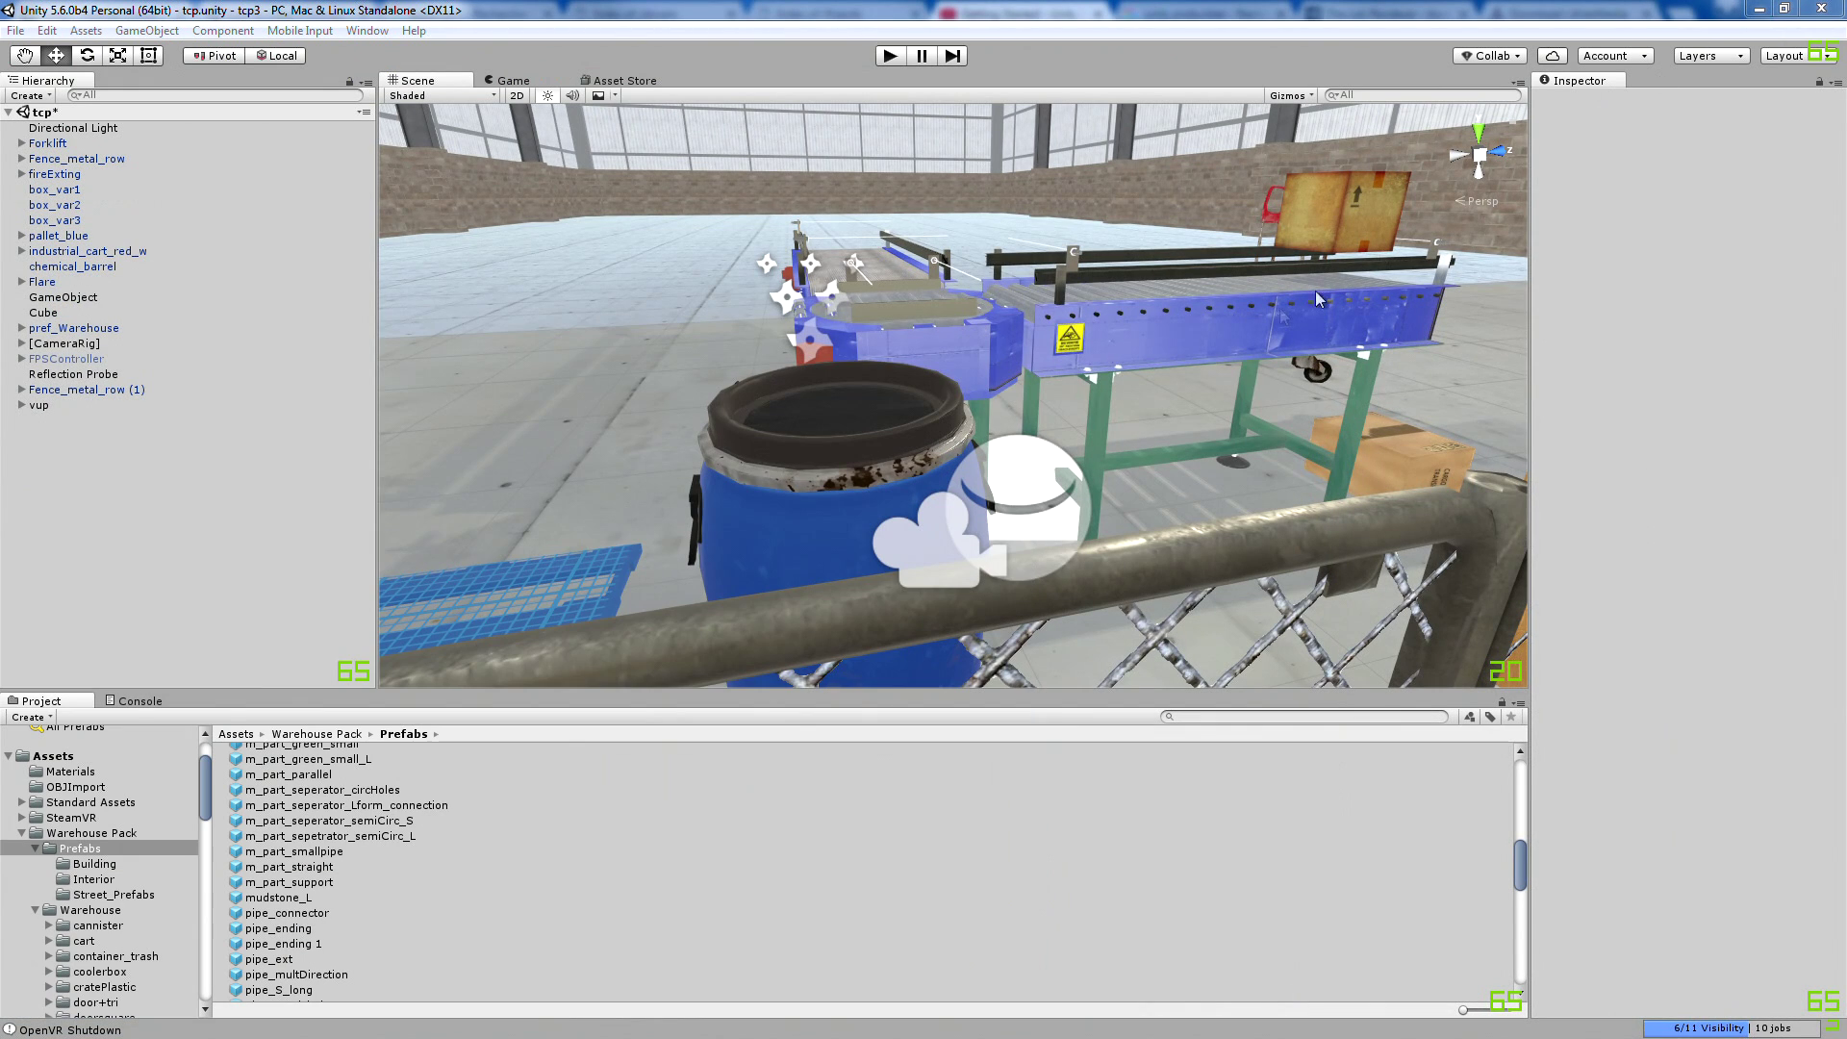
Build the project as tcp3.exe in the tcp3 folder, overwriting the existing executable
click(17, 31)
click(75, 226)
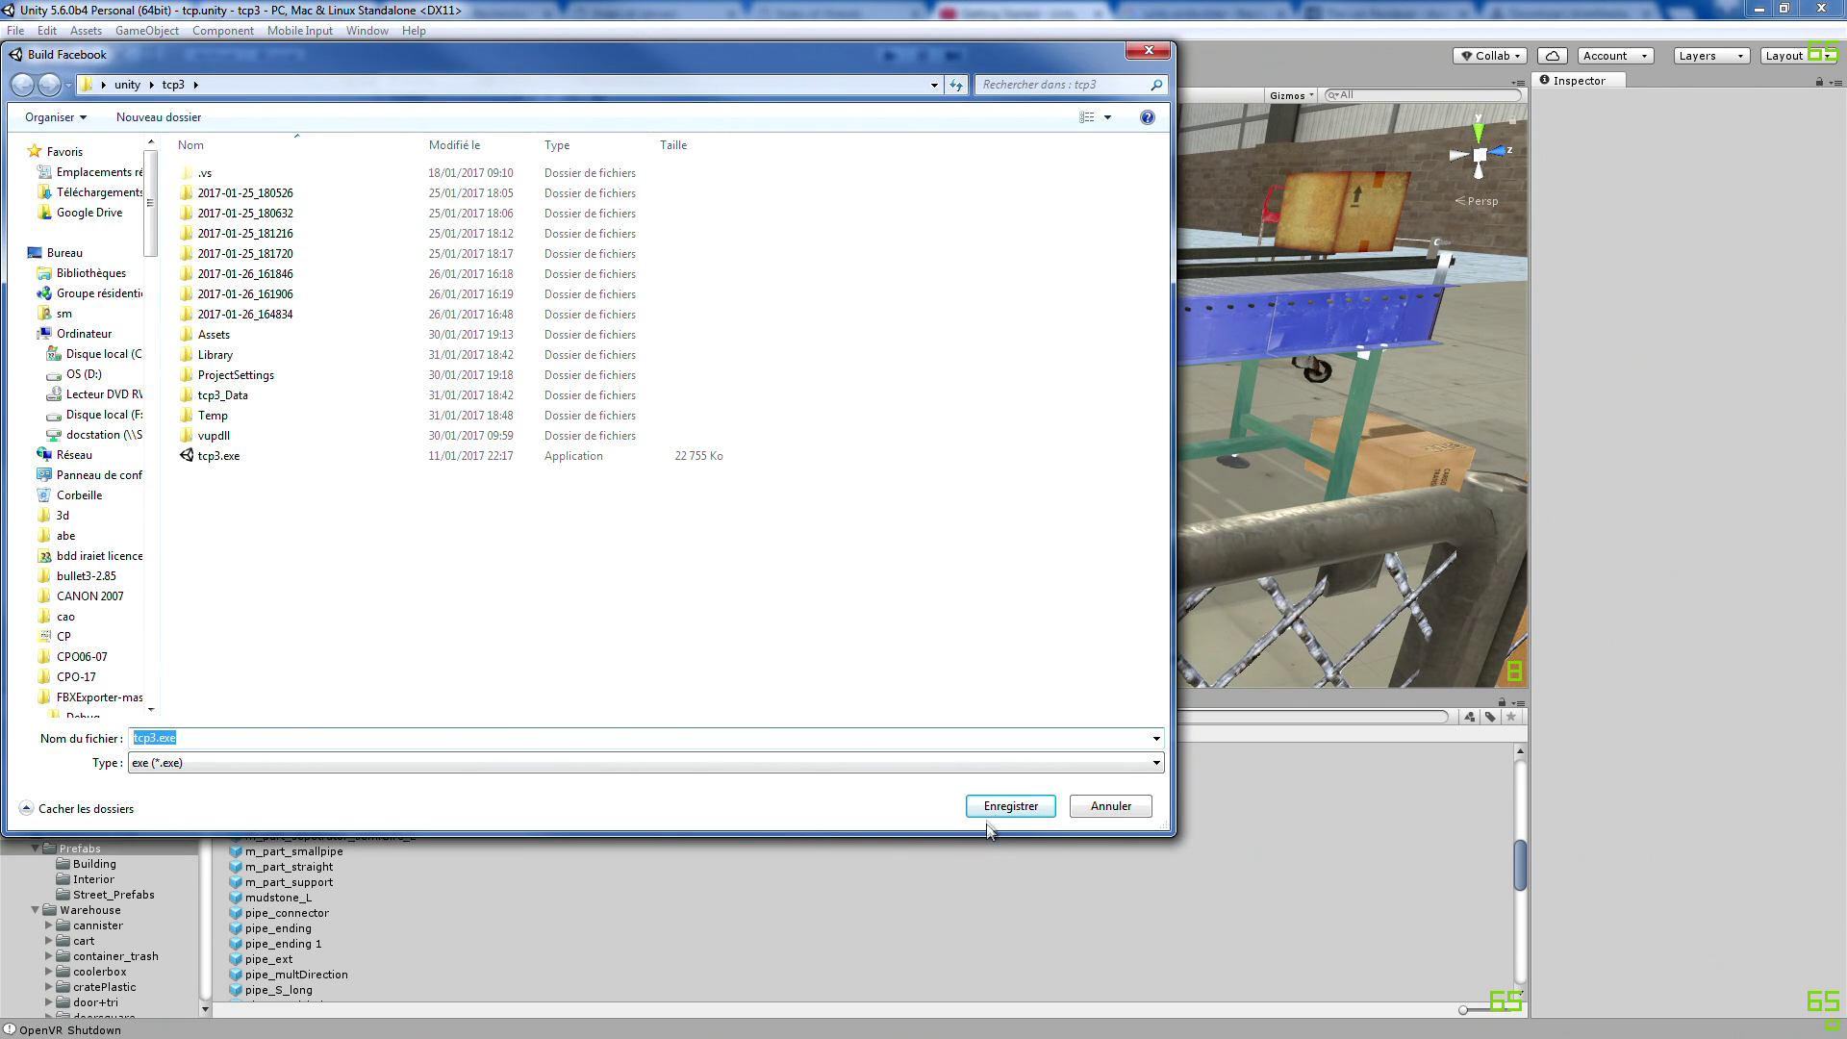
click(992, 816)
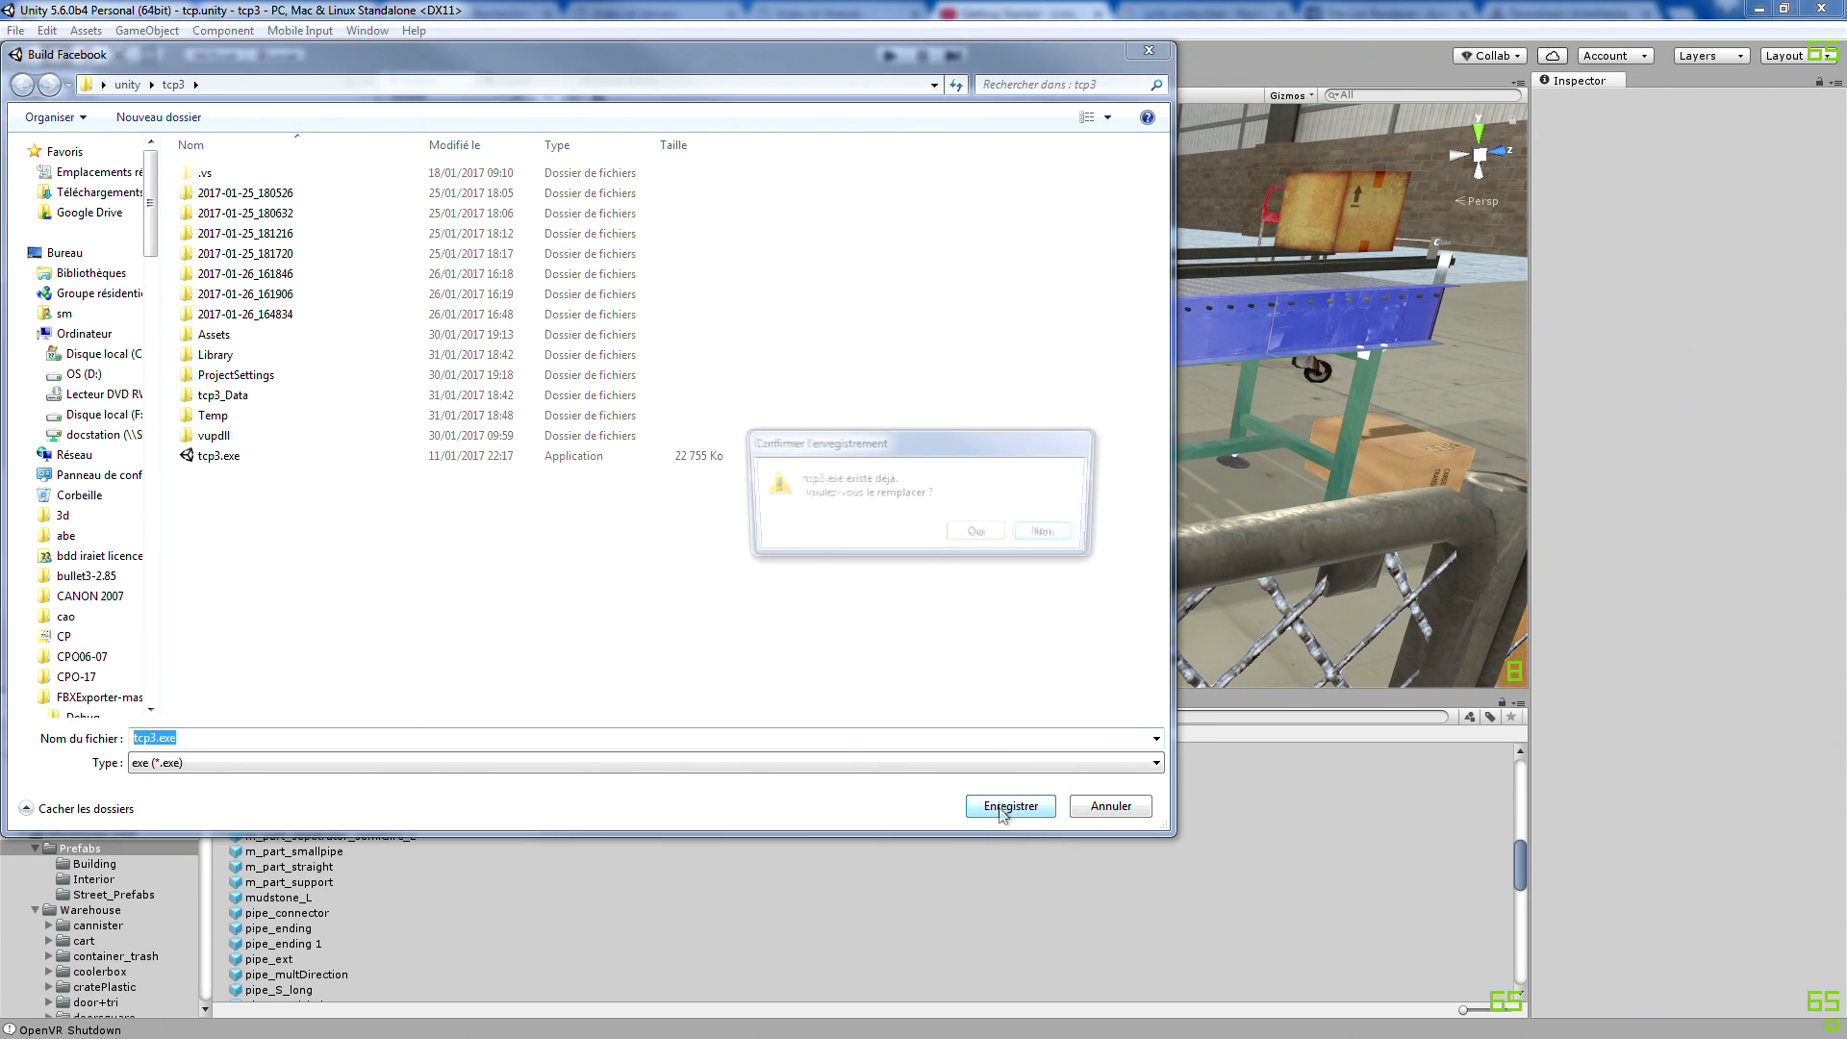
click(970, 539)
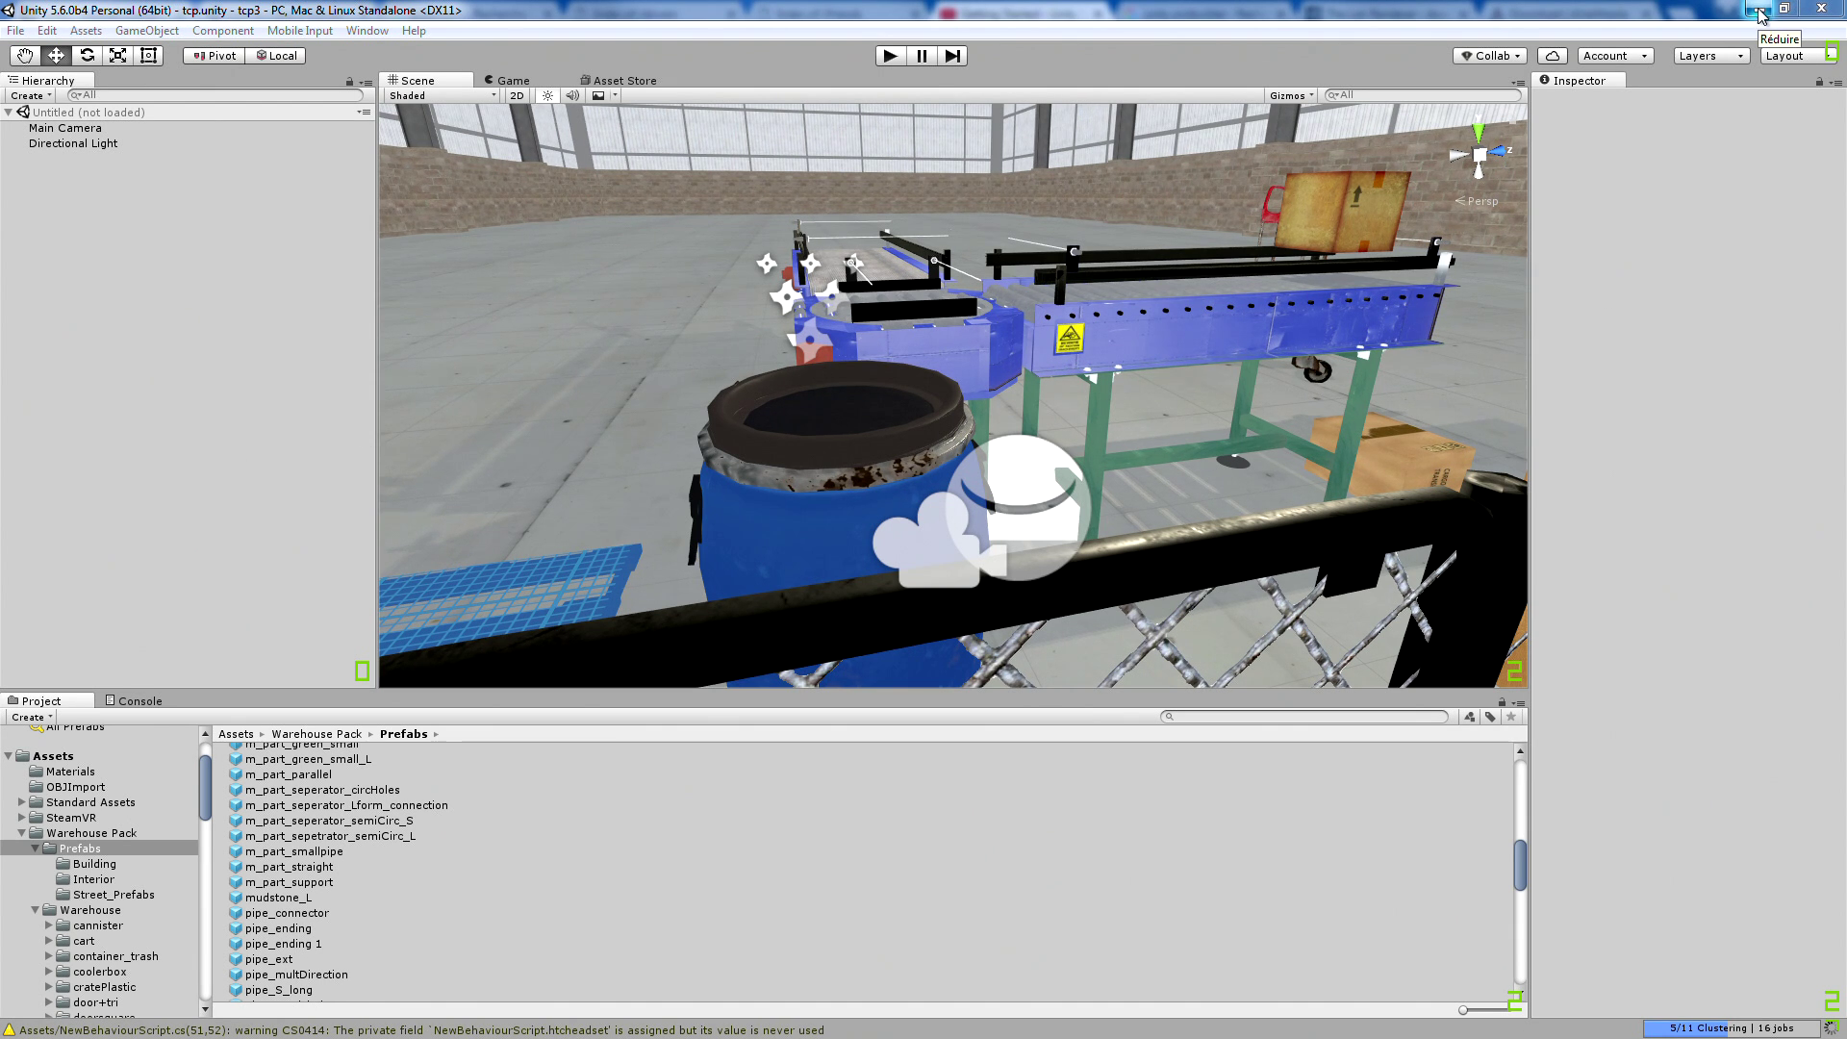
Minimize the Unity editor, the browser and the Ordinateur window to clear the desktop
click(1760, 12)
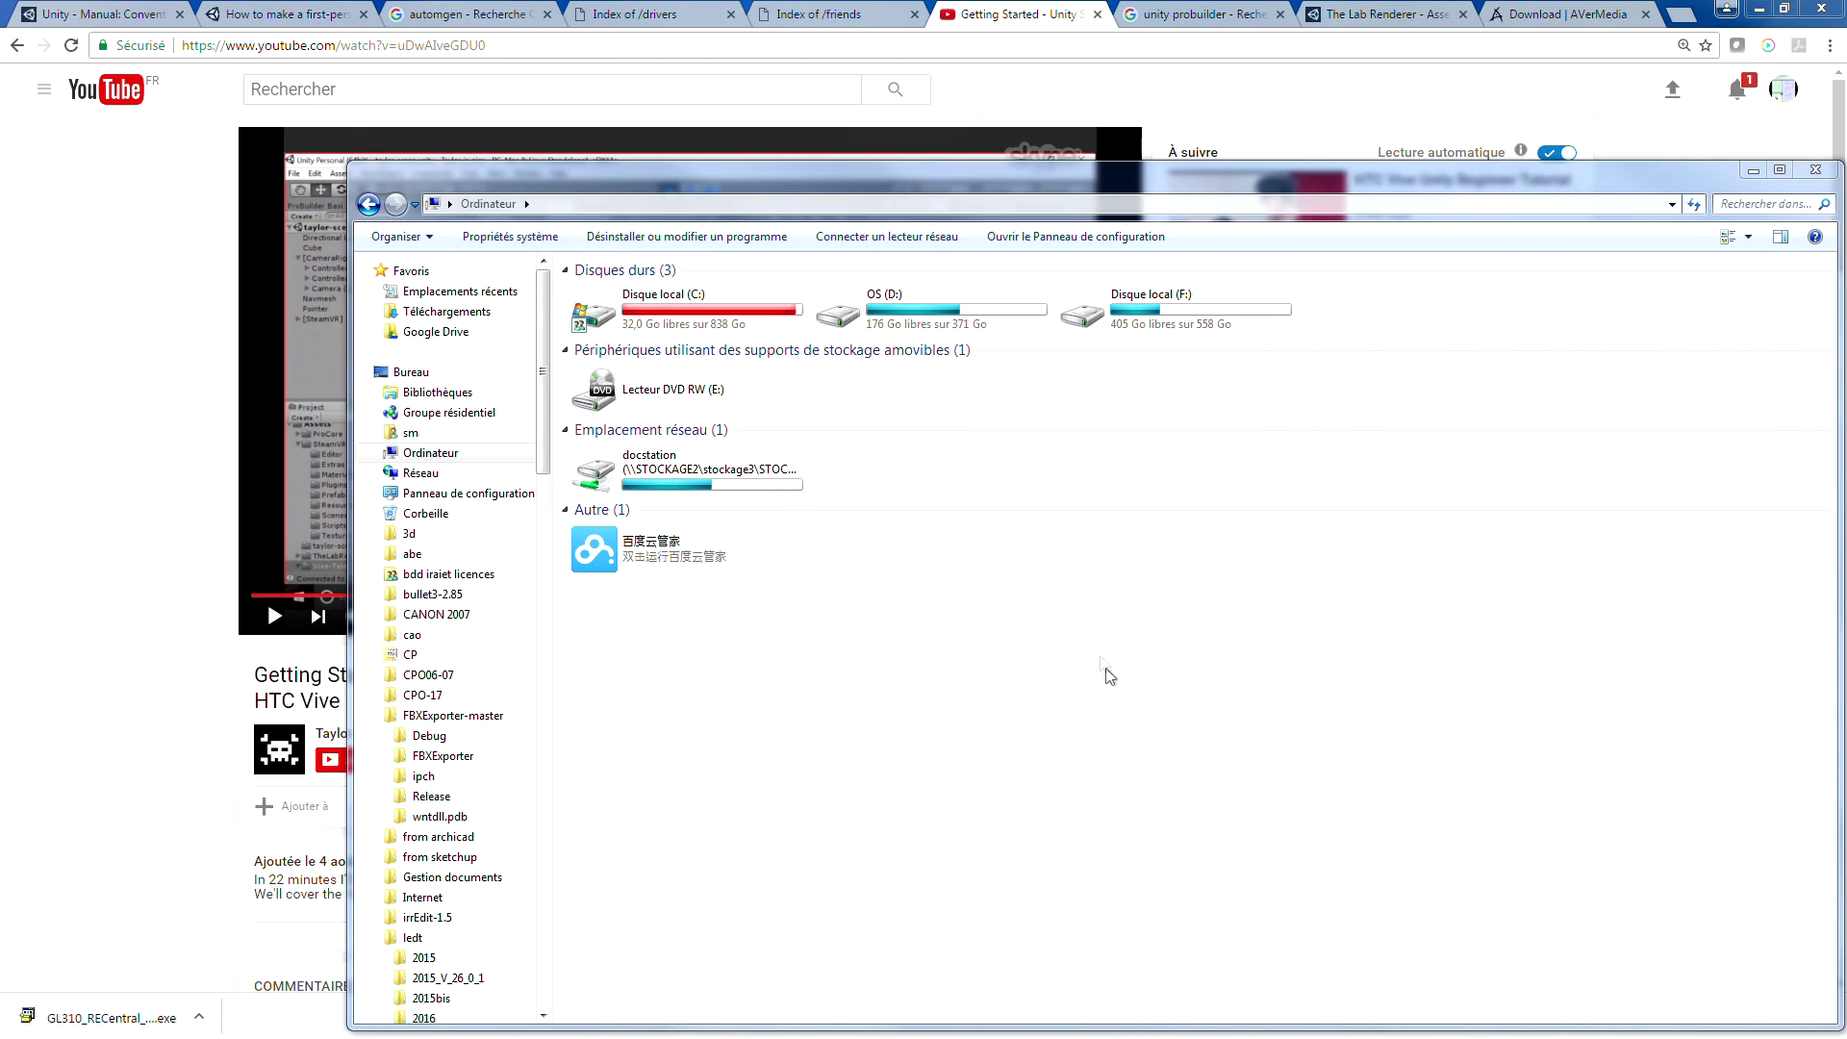
click(1759, 9)
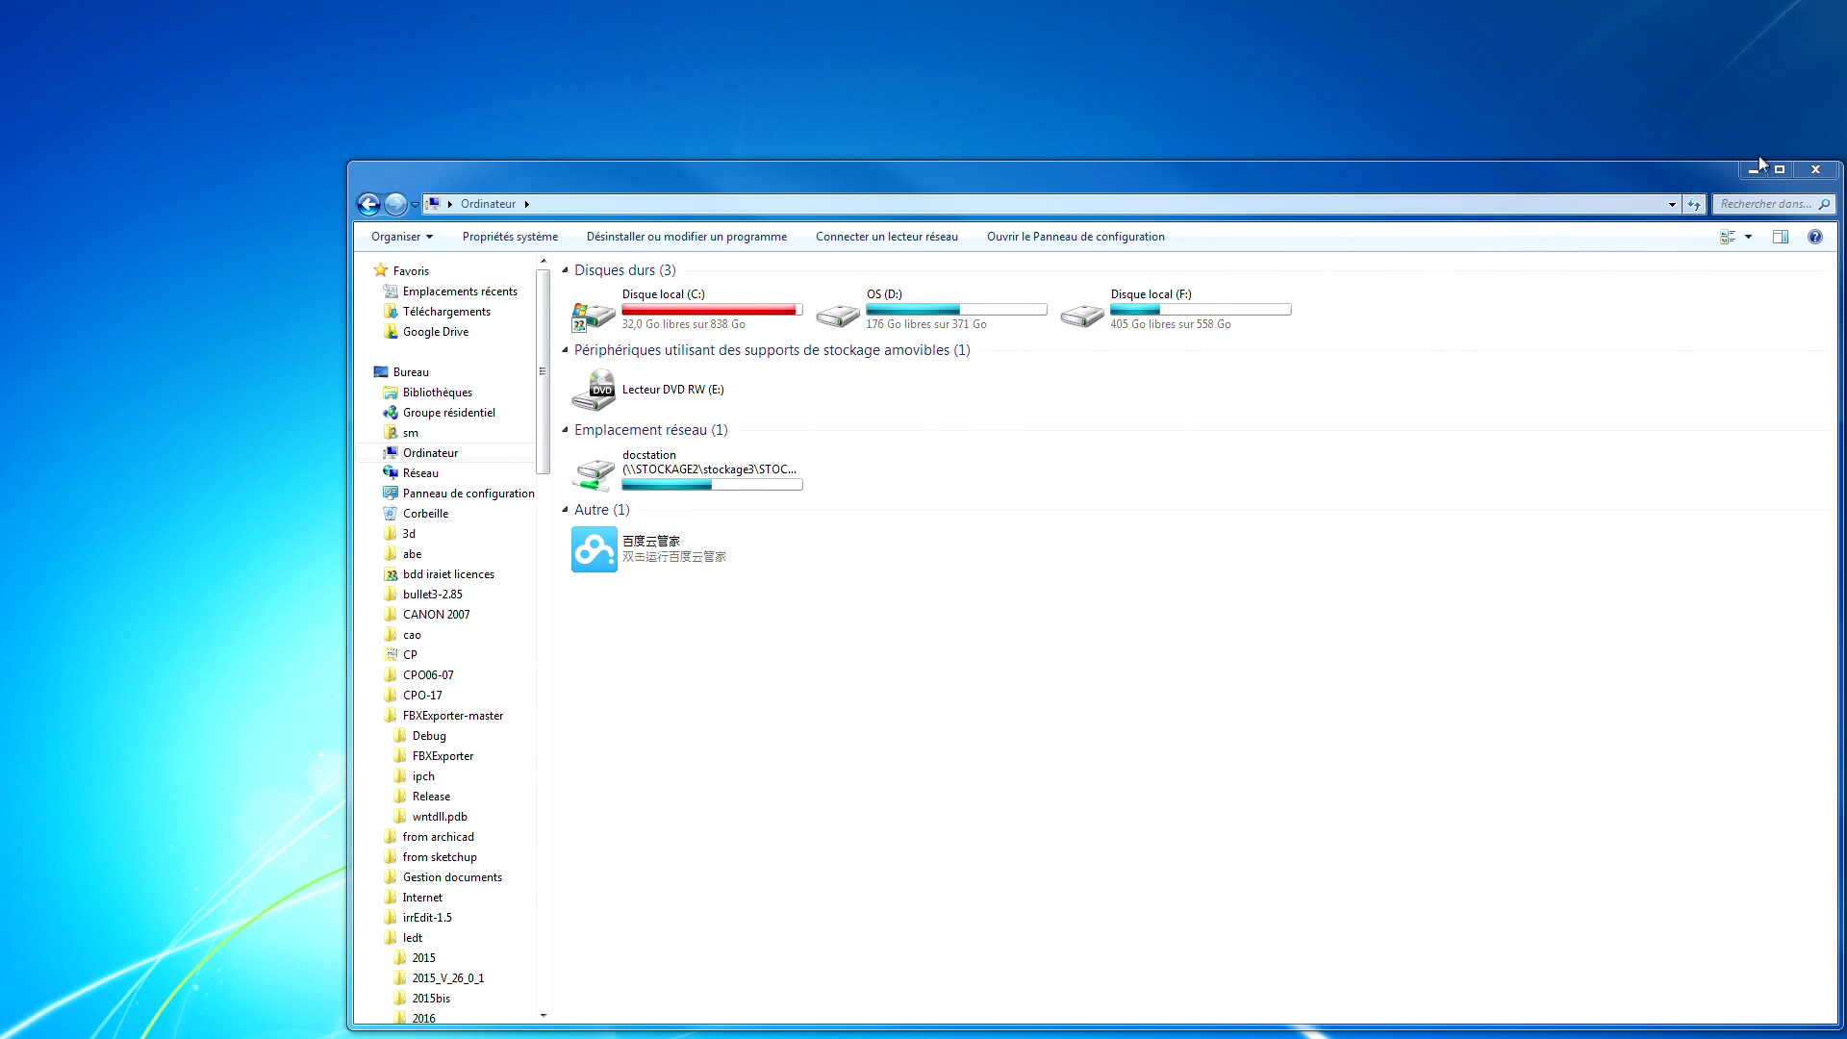
click(1754, 169)
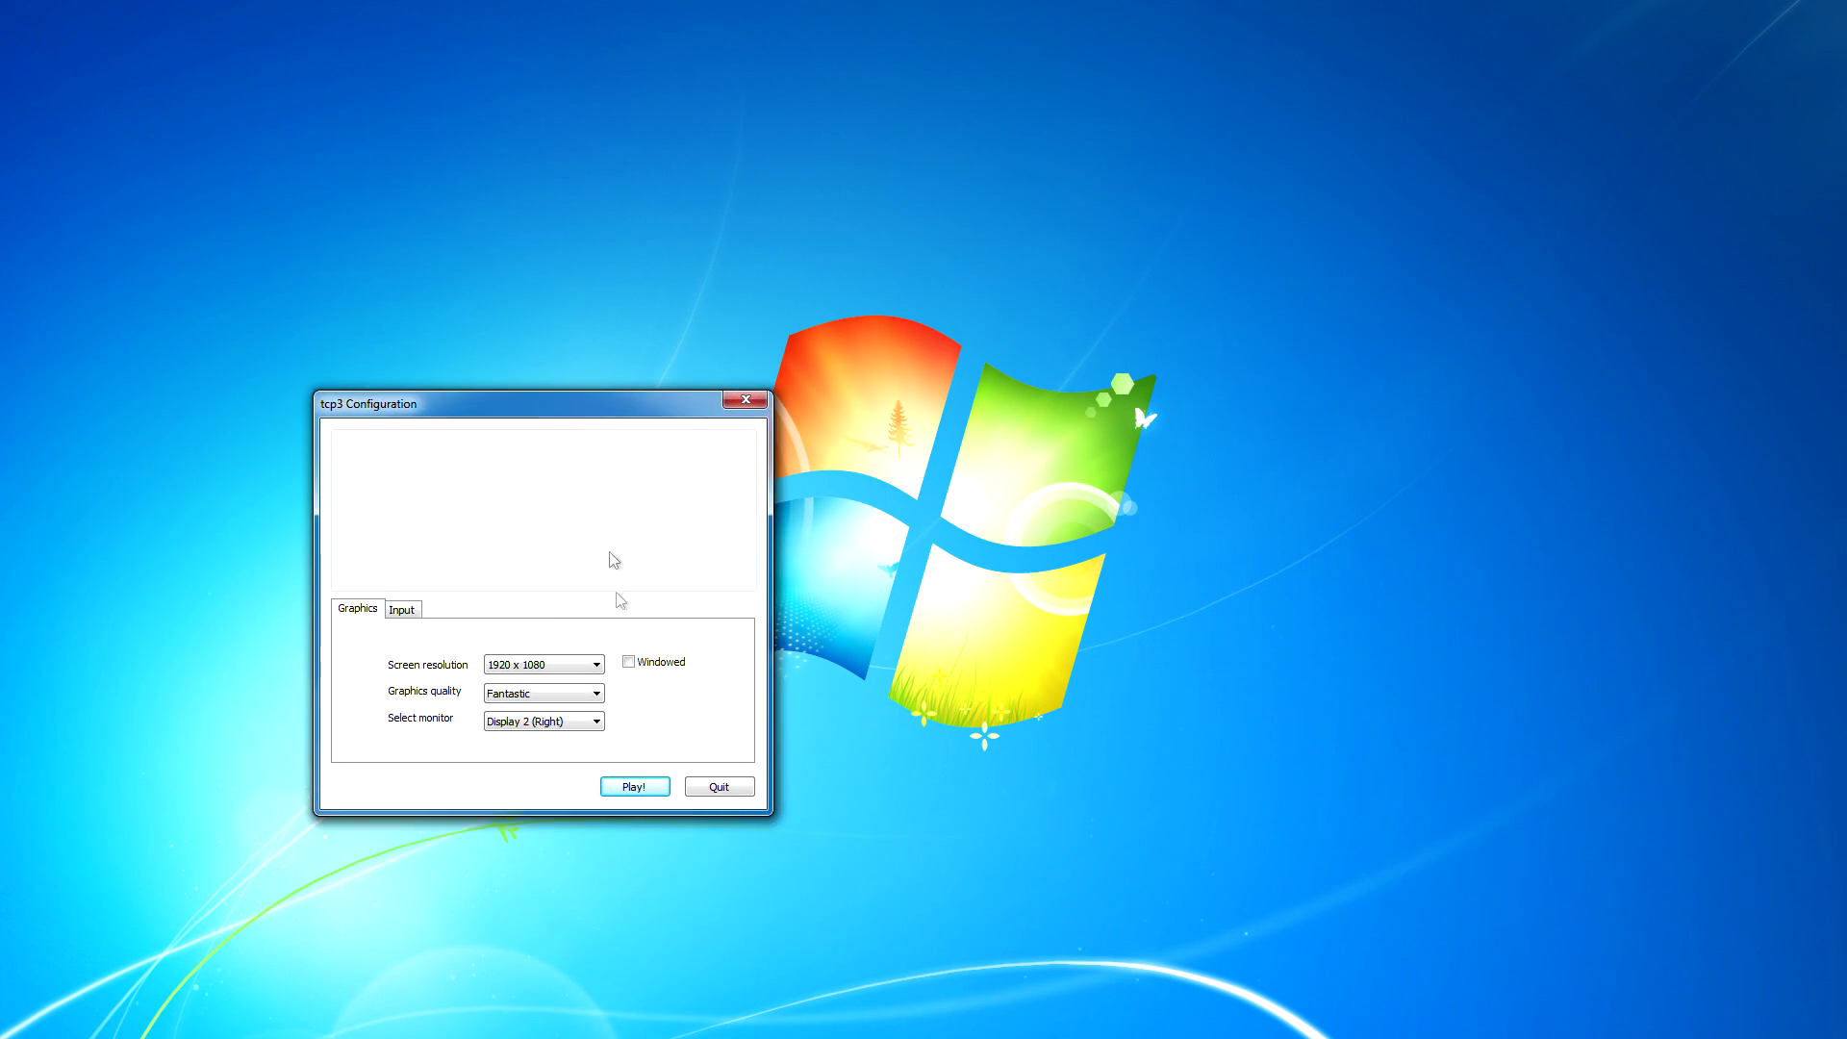
Launch tcp3 with Play!, then run the conveyor simulation and minimize Virtual Universe Pro
click(639, 789)
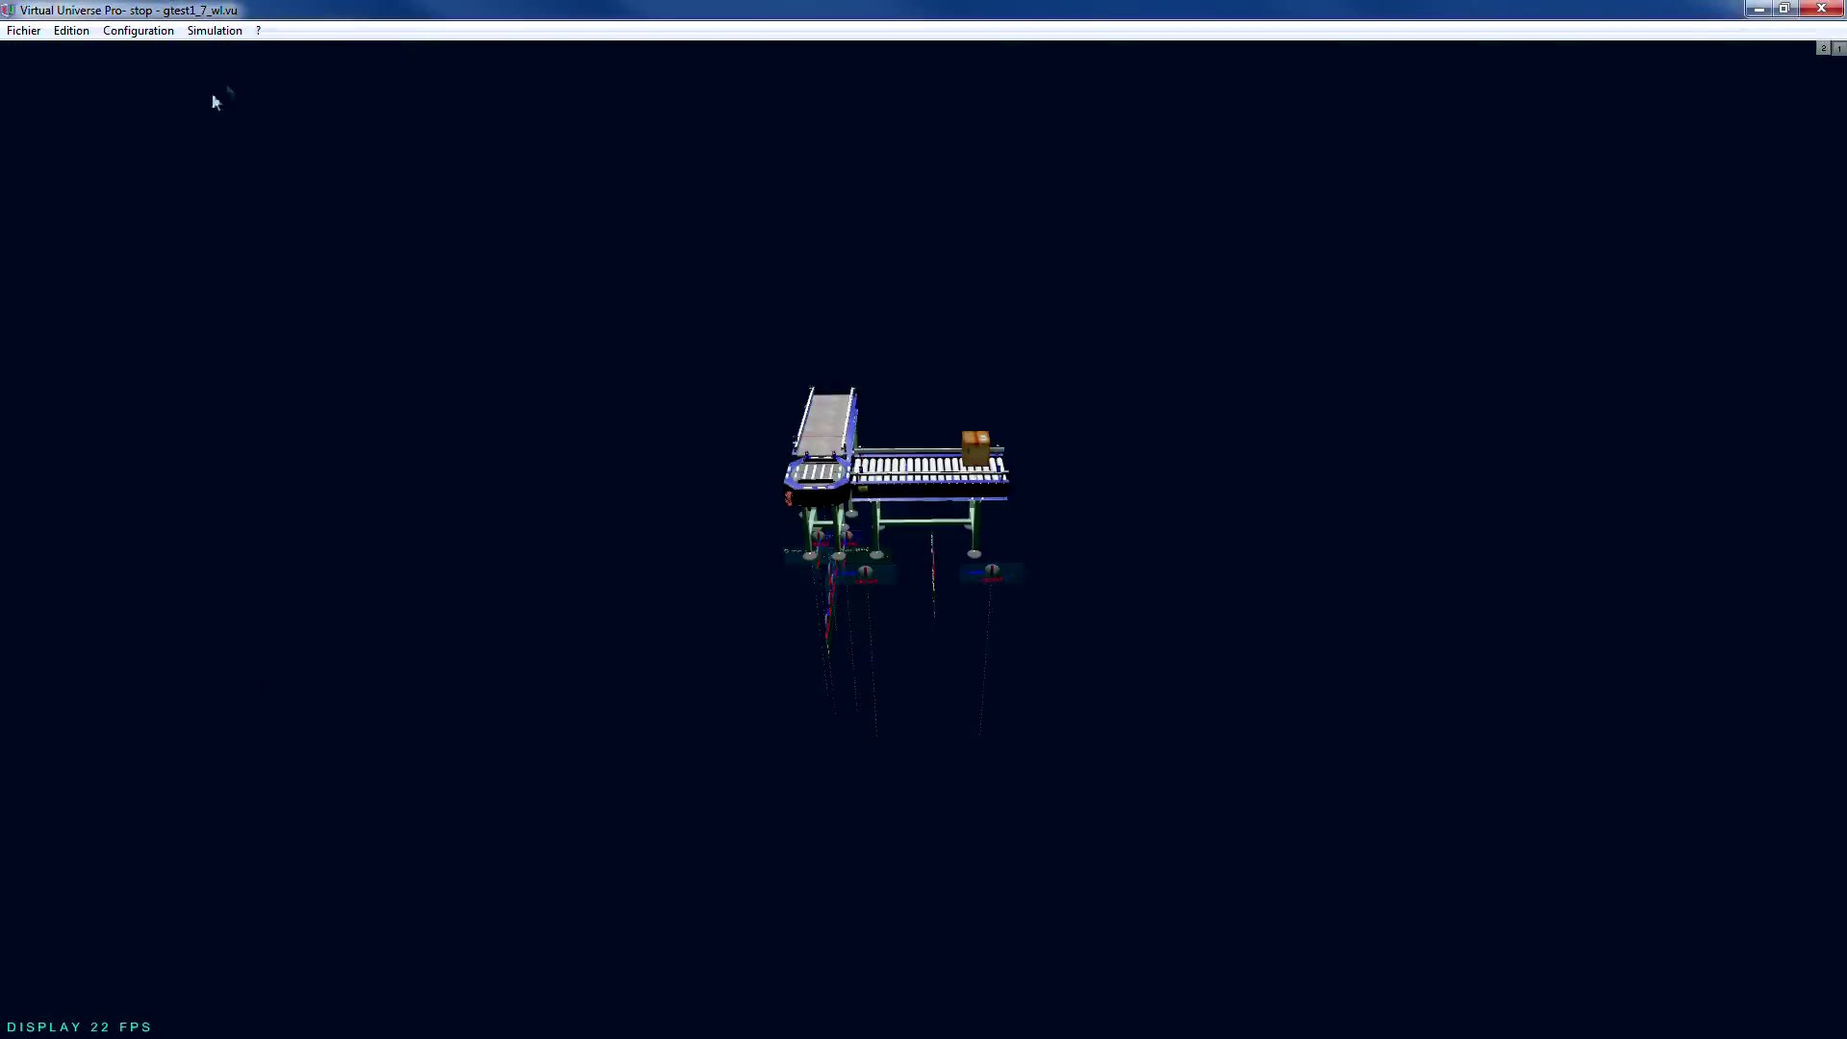
click(215, 29)
click(236, 55)
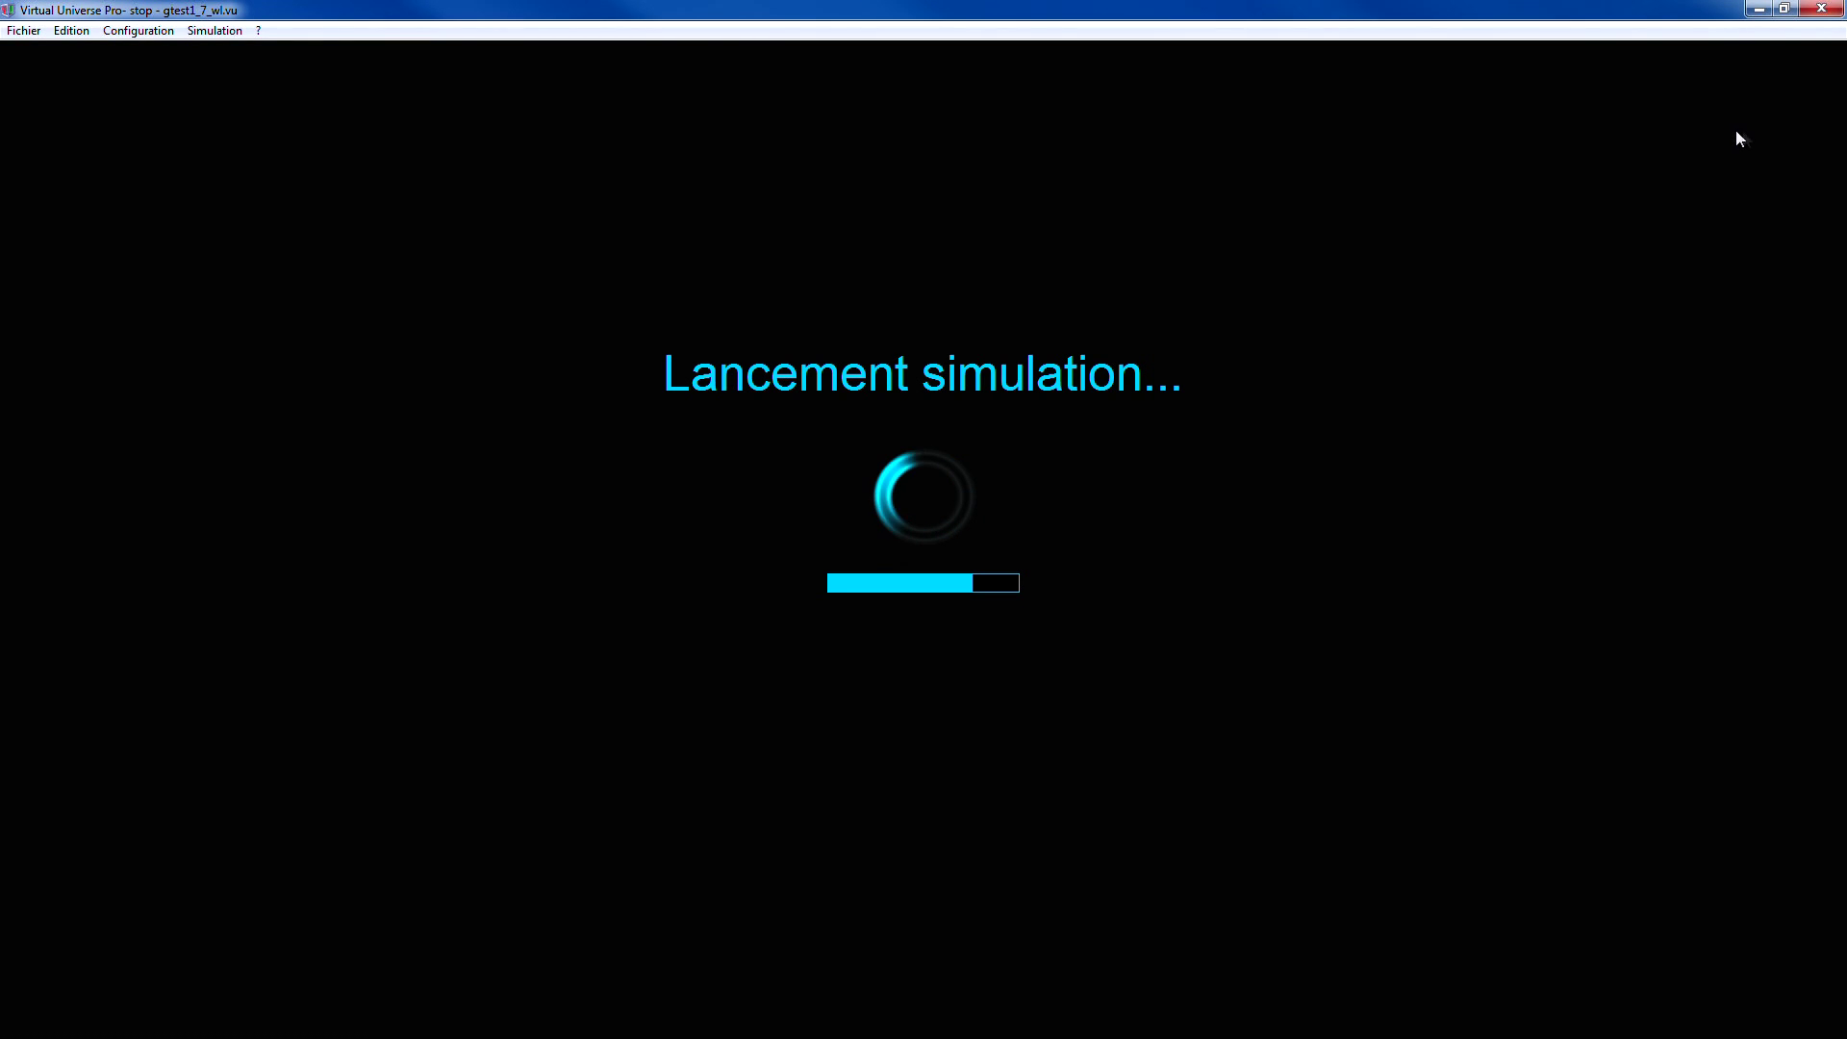
click(1757, 9)
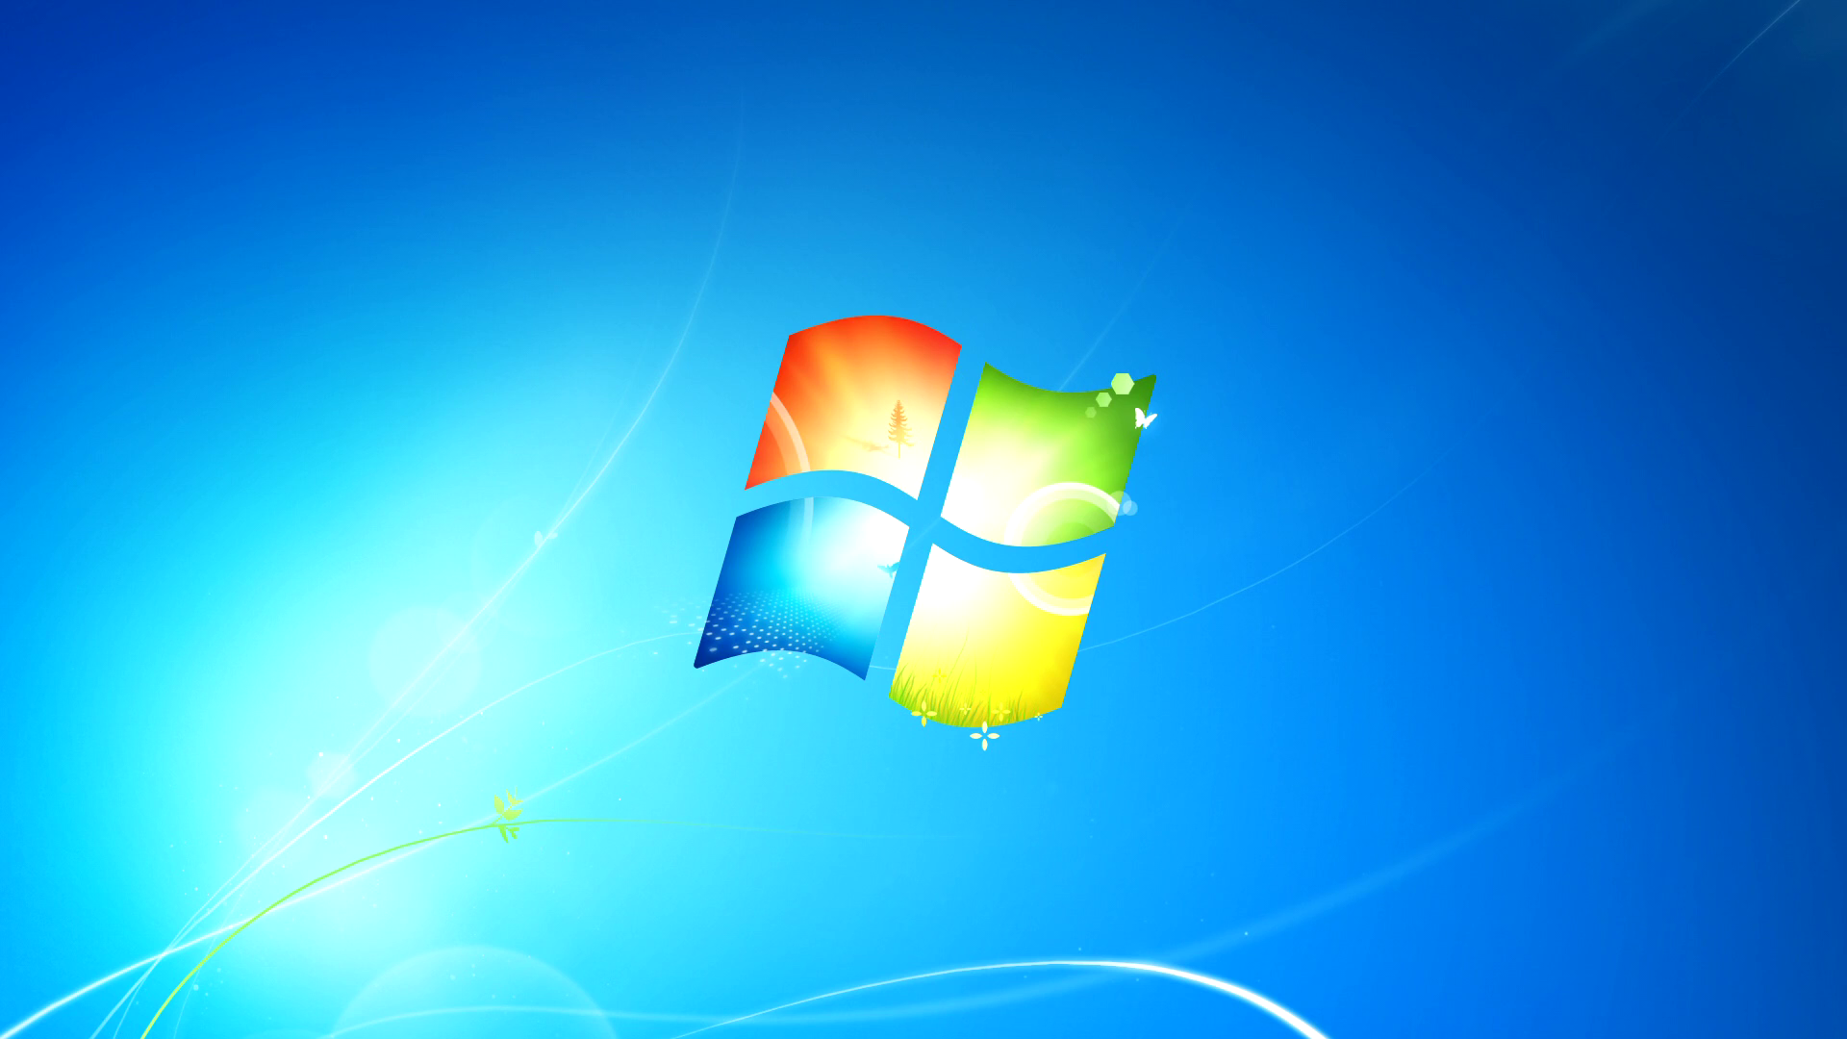